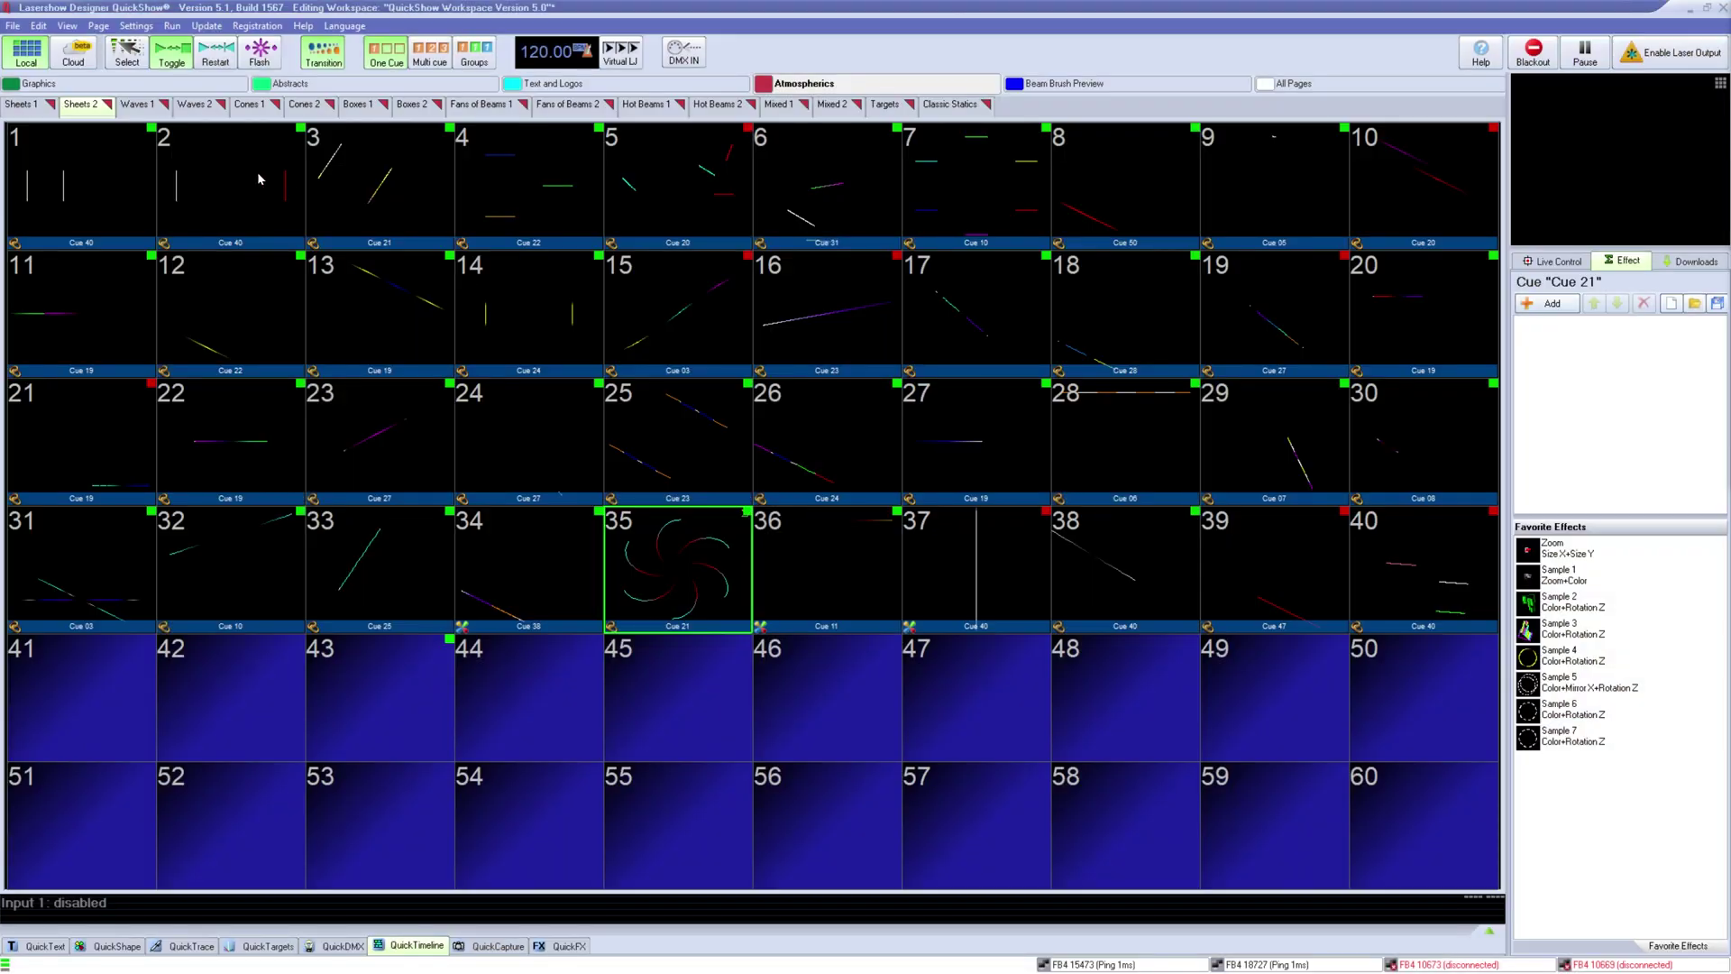
# Open File > FB4 Settings and select the two ArtNET-mode FB4 controllers in the list
pyautogui.click(13, 25)
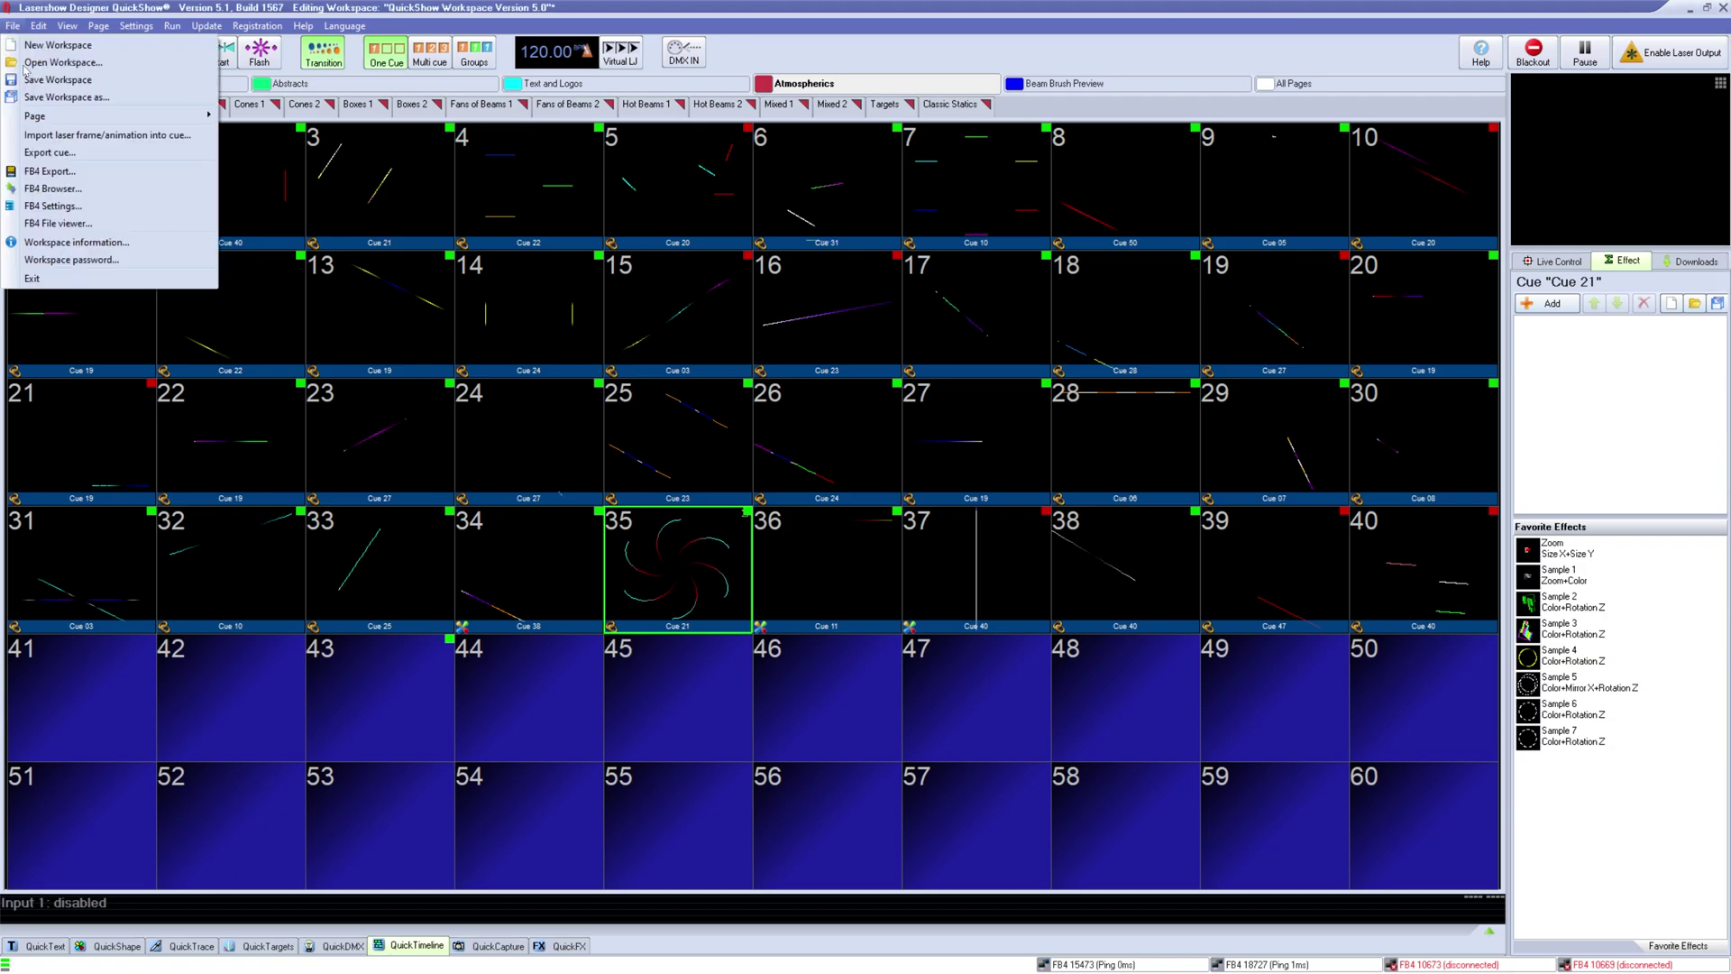
pyautogui.click(54, 207)
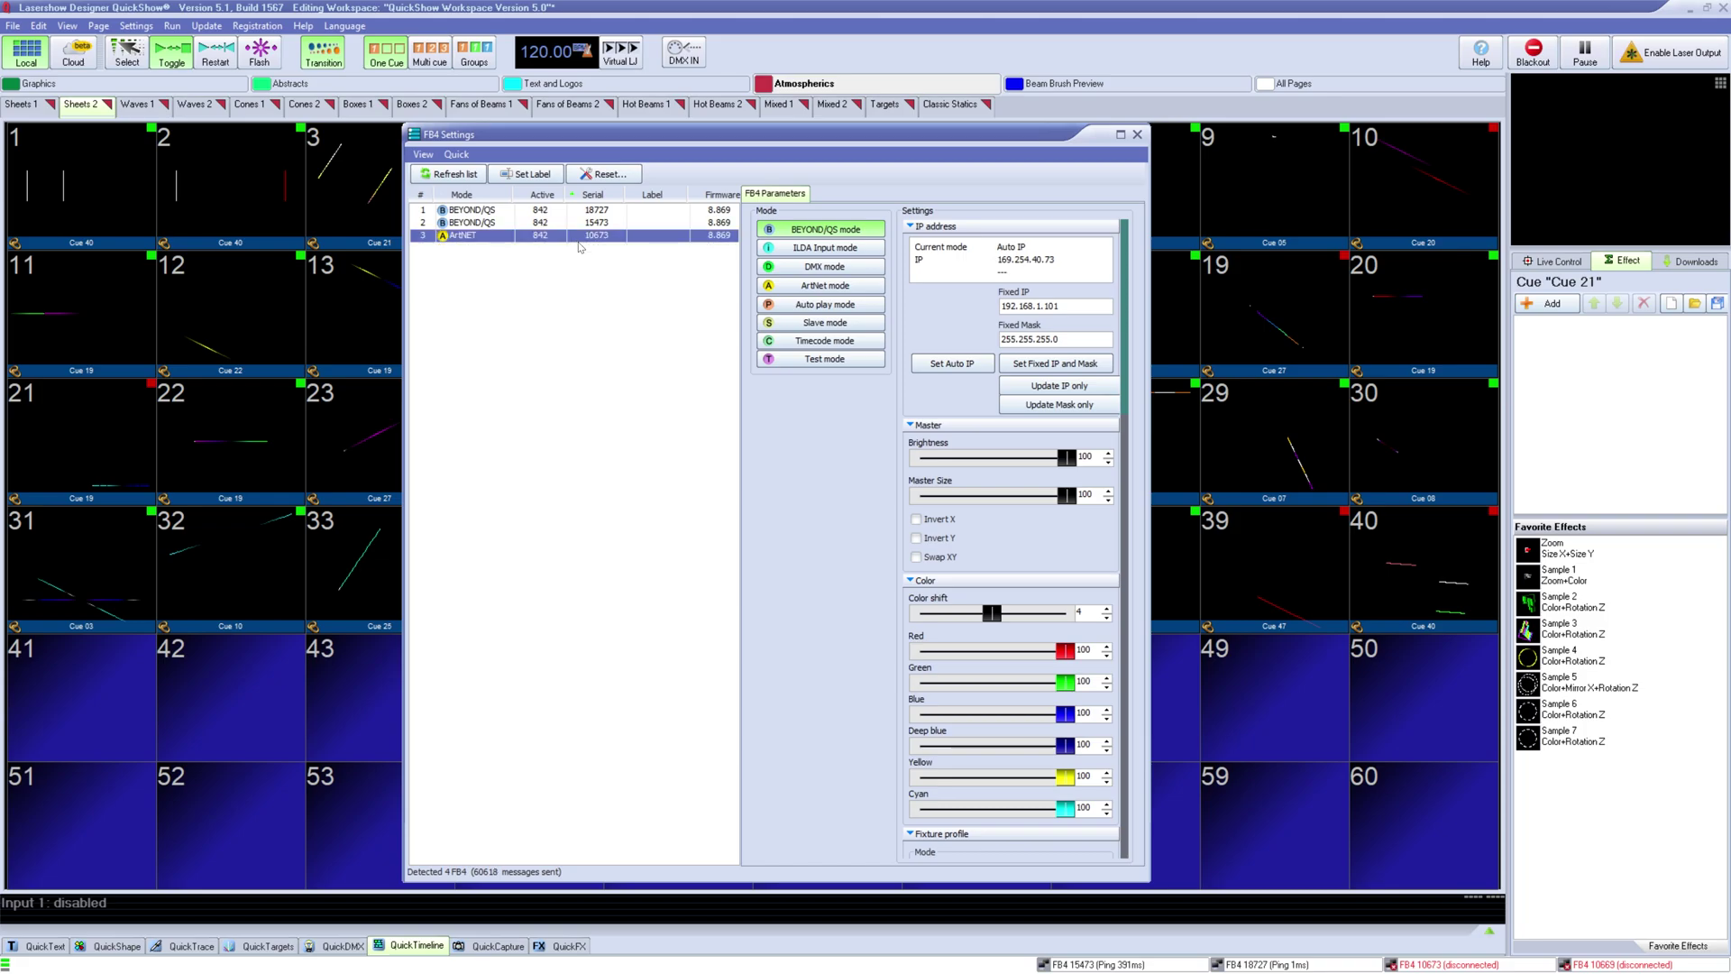
pyautogui.moveTo(573, 236); pyautogui.dragTo(574, 248)
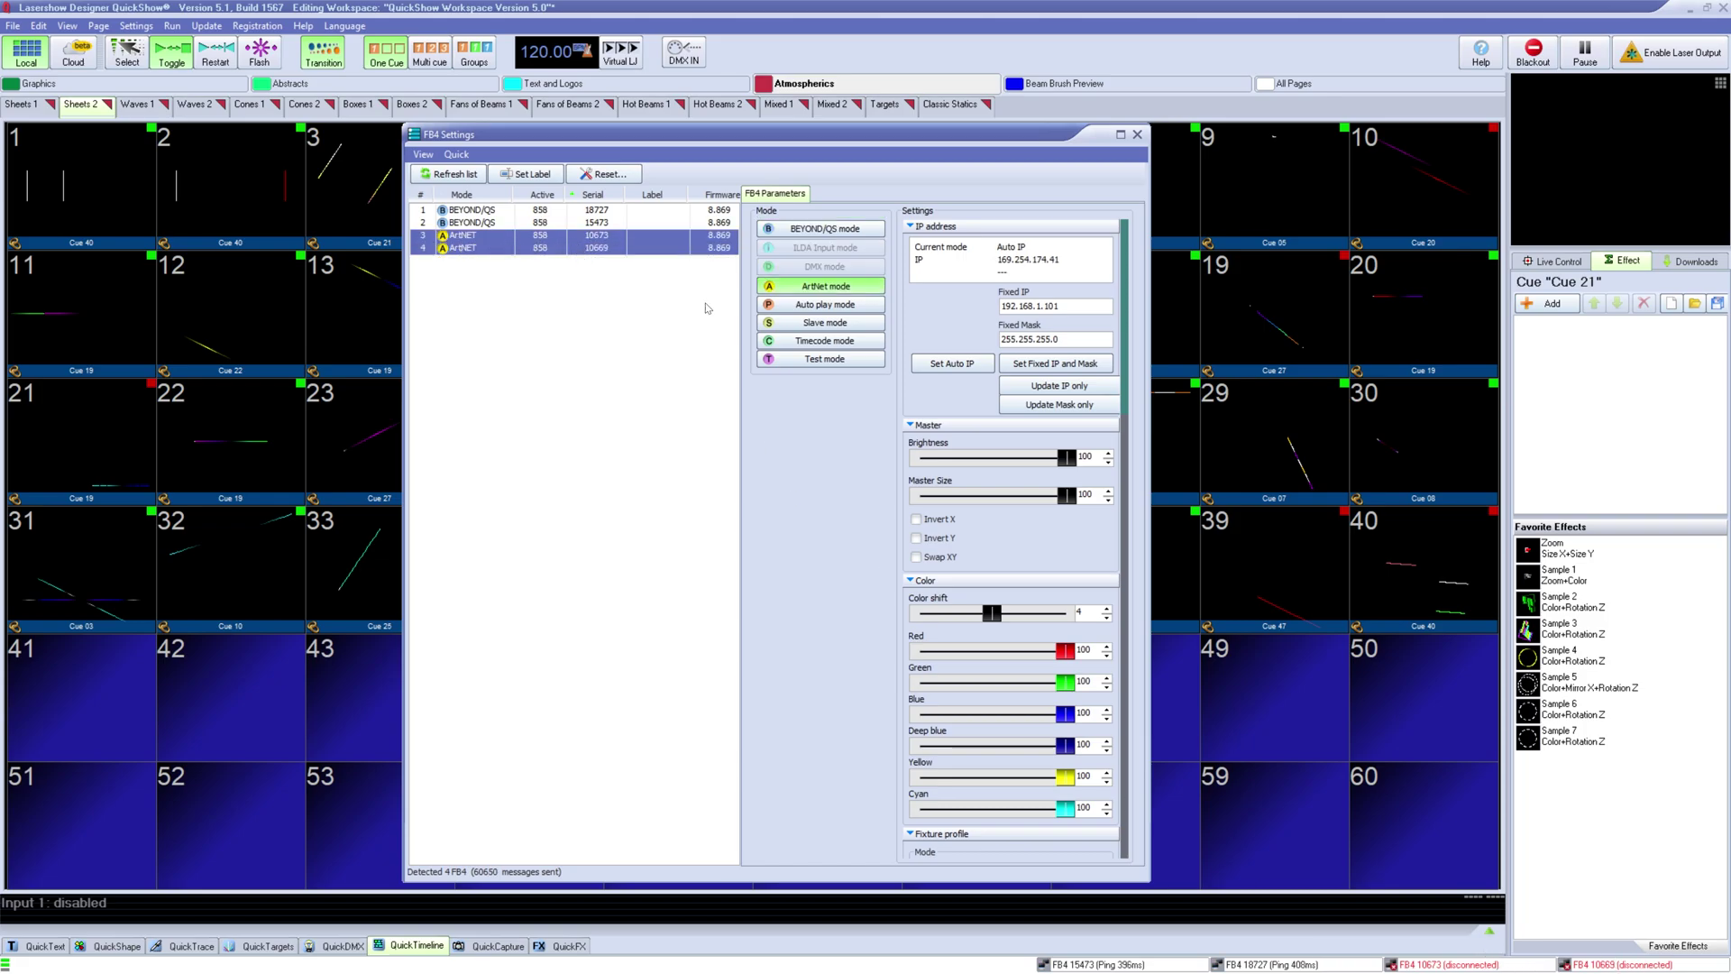
# Switch the selected controllers to BEYOND/QS mode, confirm, and refresh the FB4 list
pyautogui.click(846, 230)
pyautogui.click(447, 173)
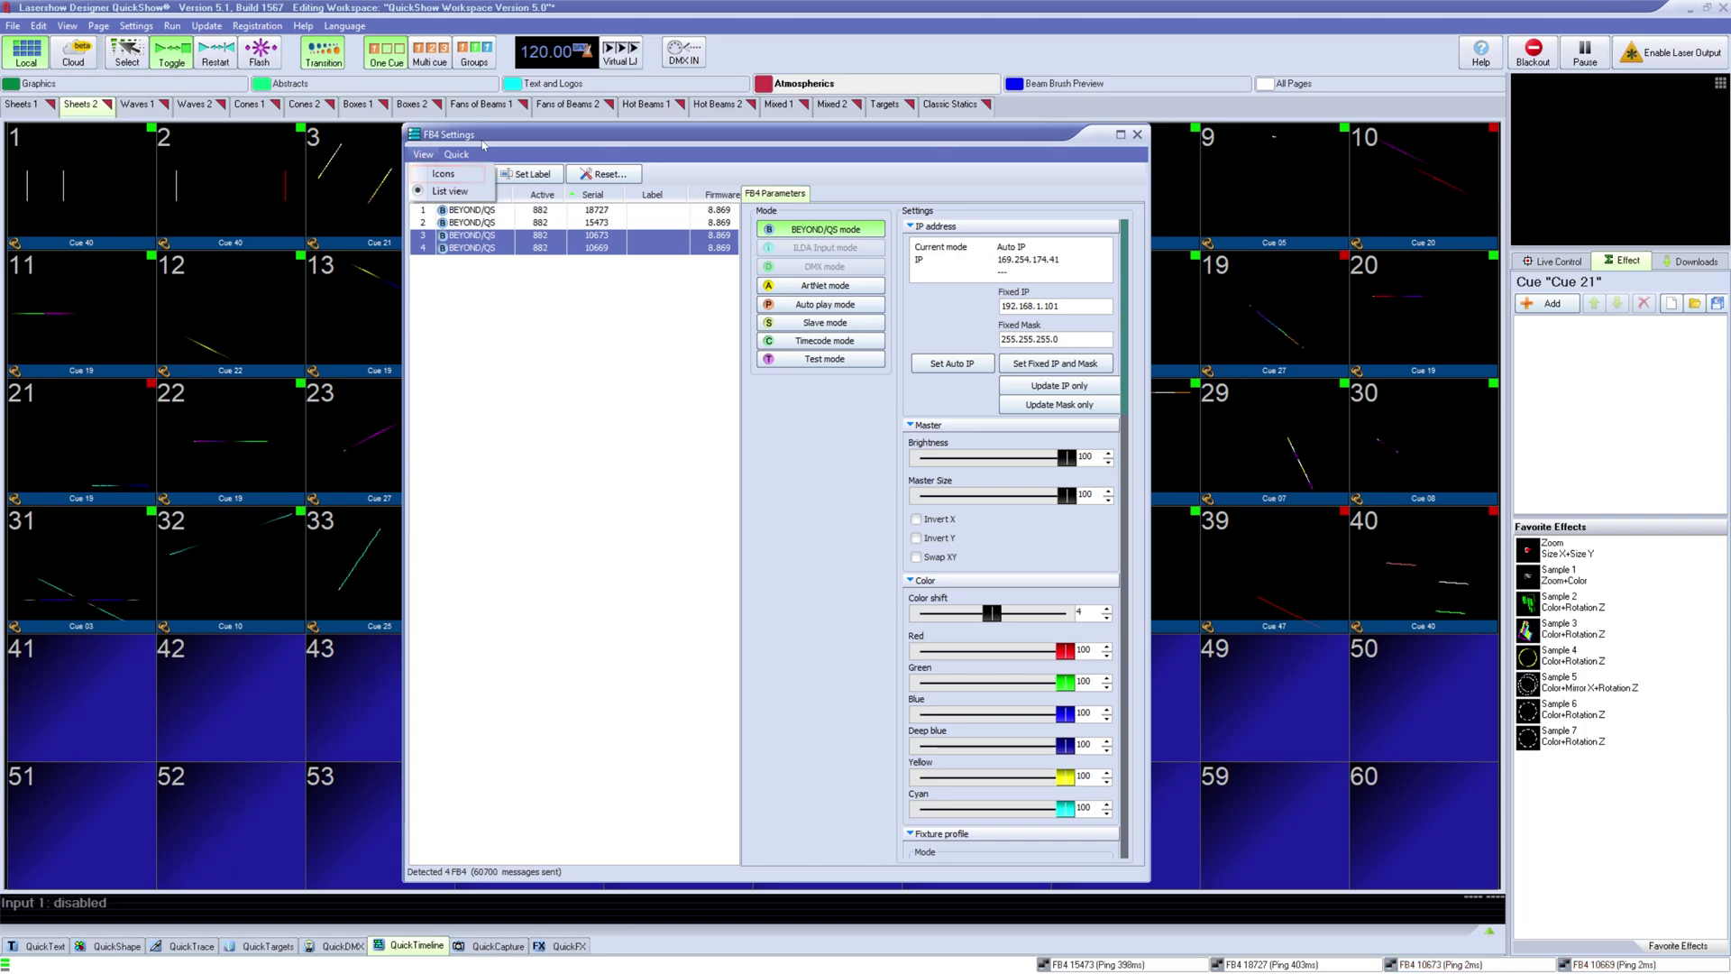
pyautogui.click(447, 173)
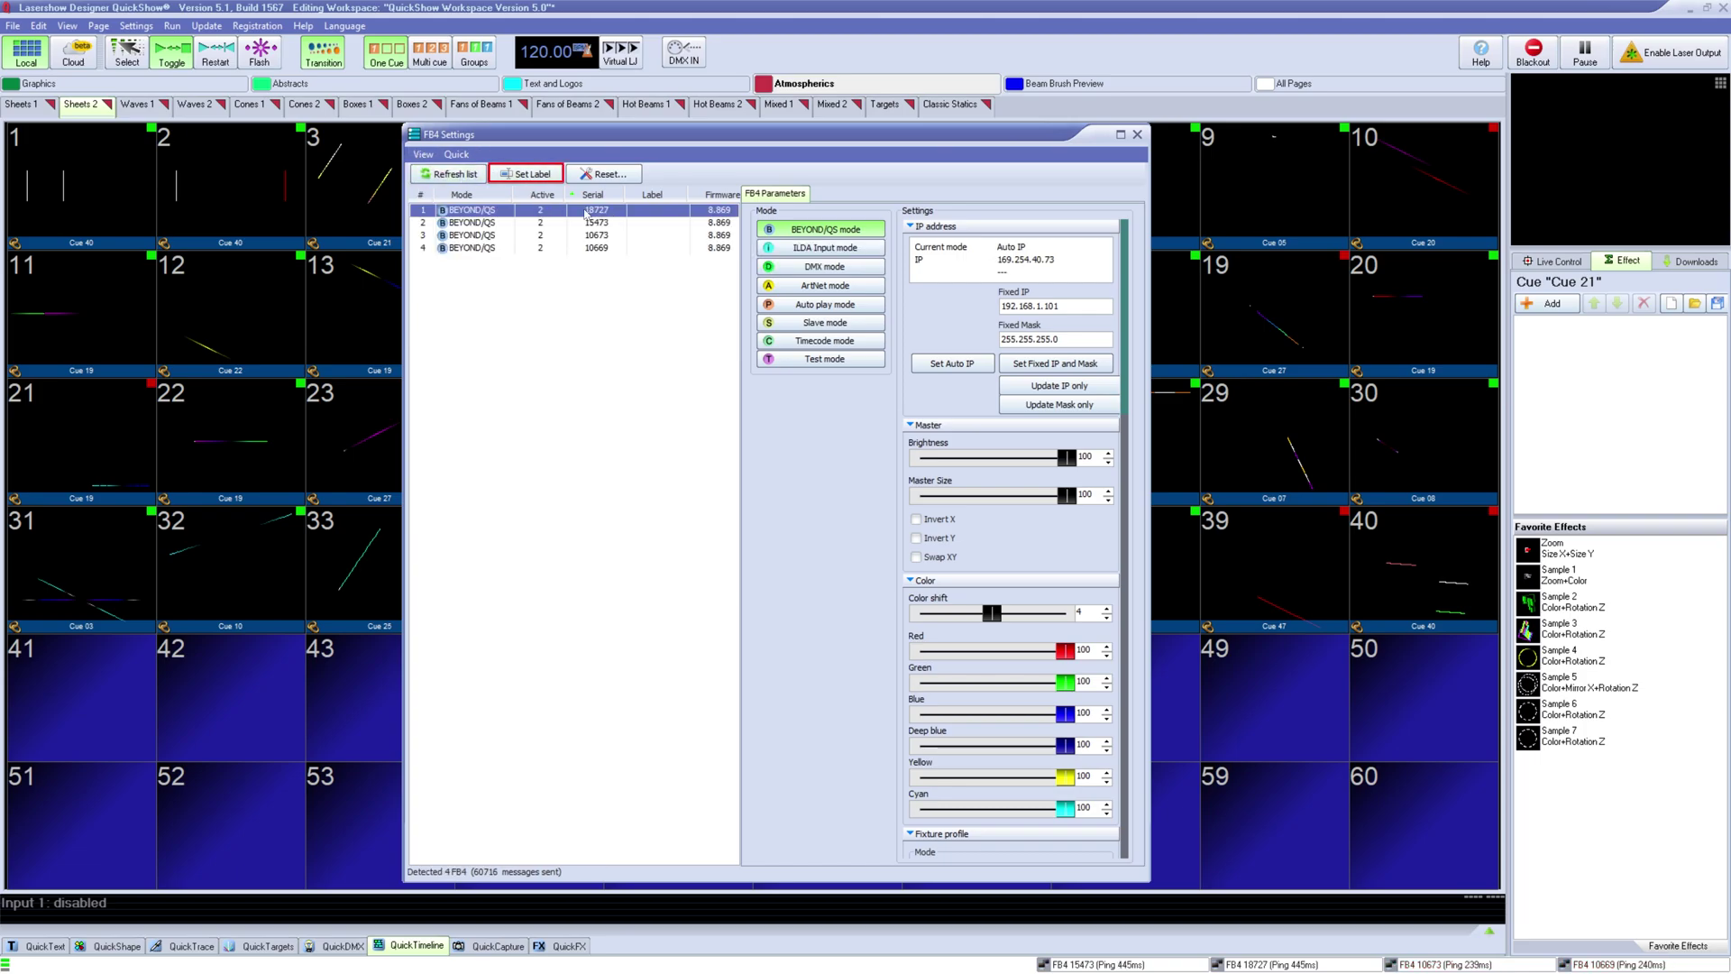
# Try the Icons and List views for the controllers, then open and dismiss the batch actions menu
pyautogui.click(423, 154)
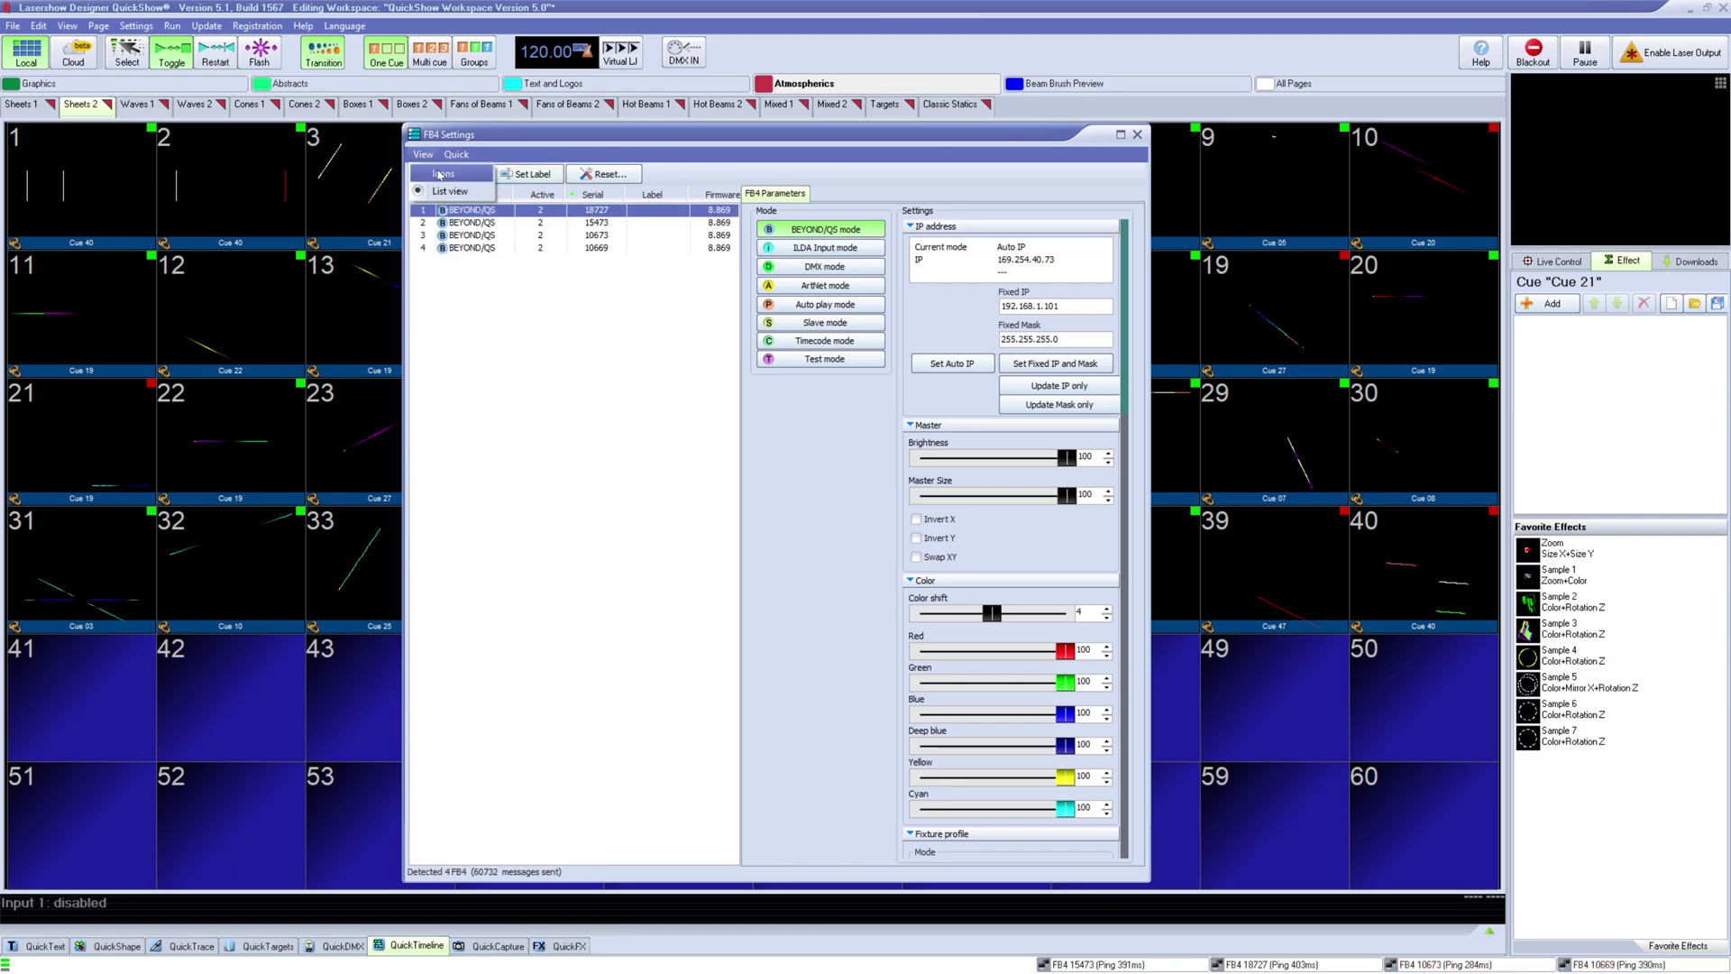
pyautogui.click(440, 175)
pyautogui.click(447, 190)
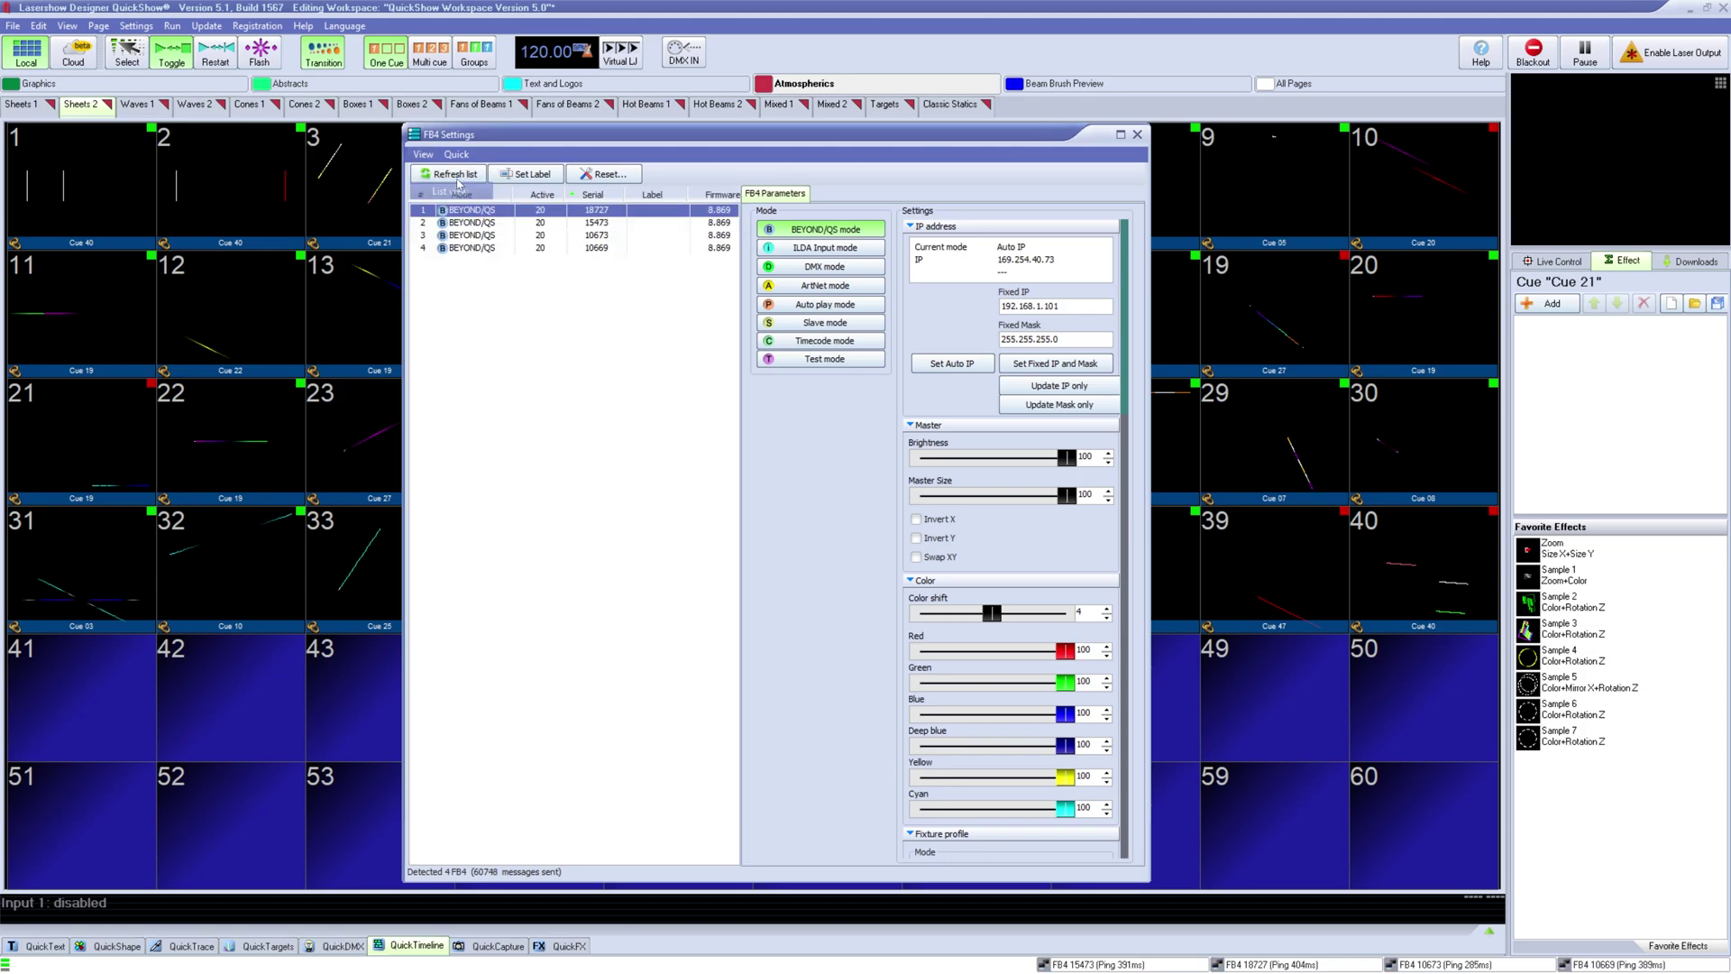
pyautogui.click(458, 154)
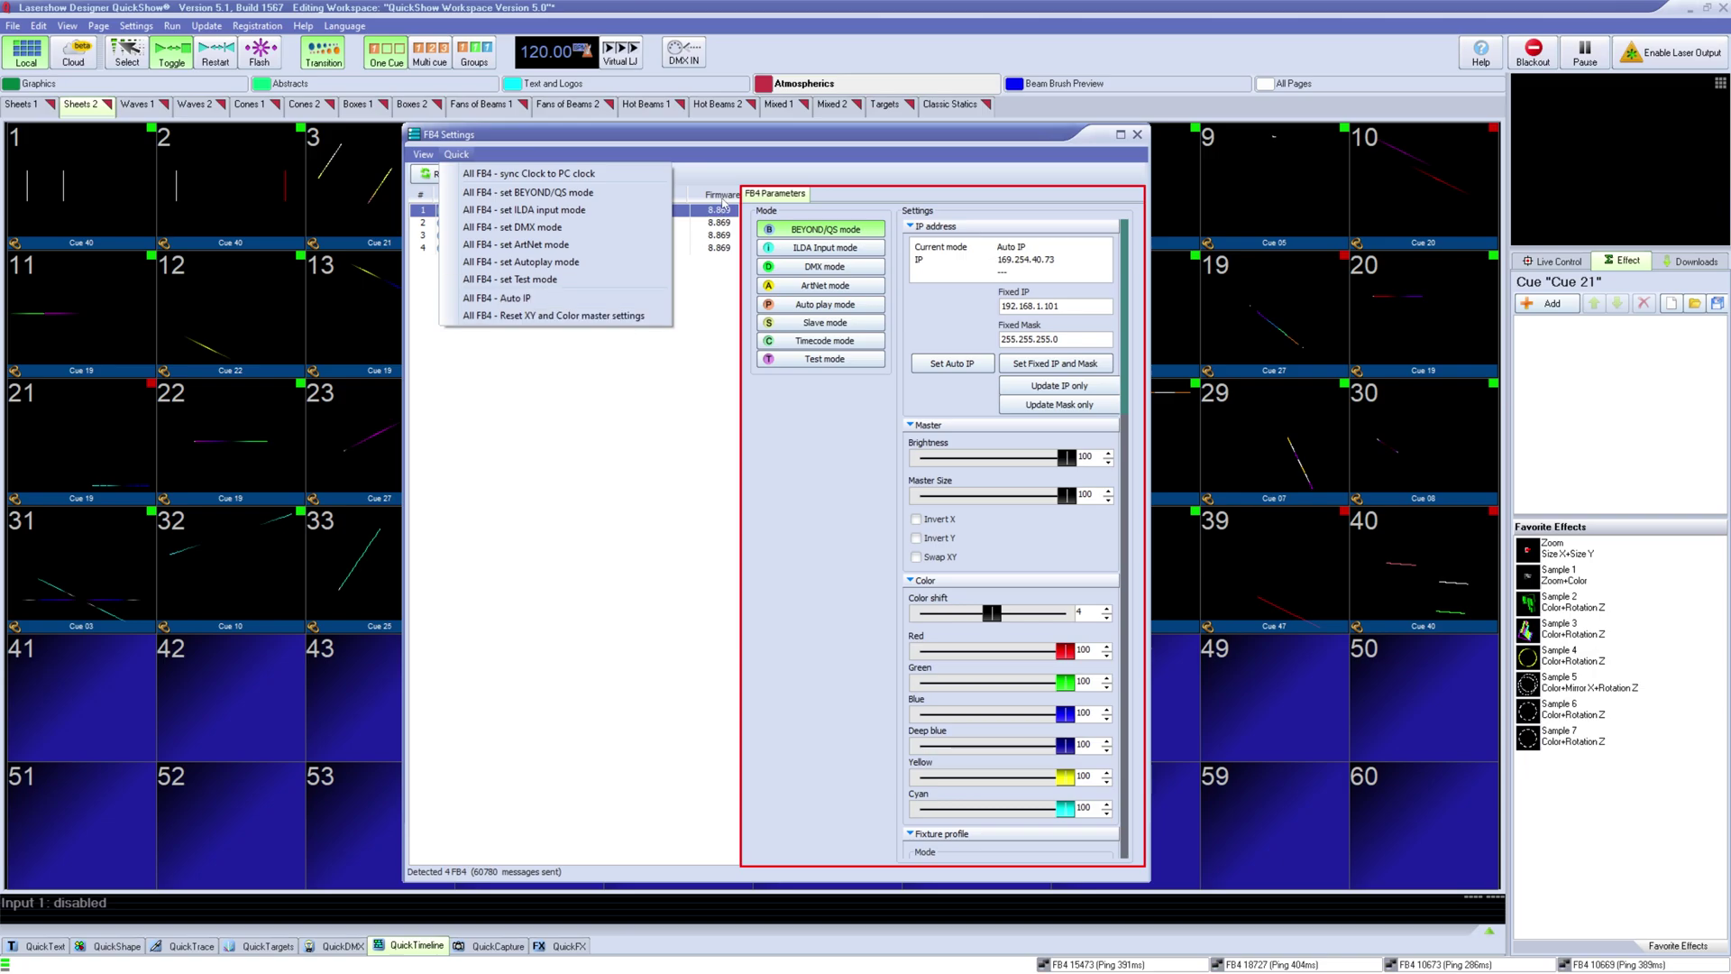
pyautogui.click(723, 200)
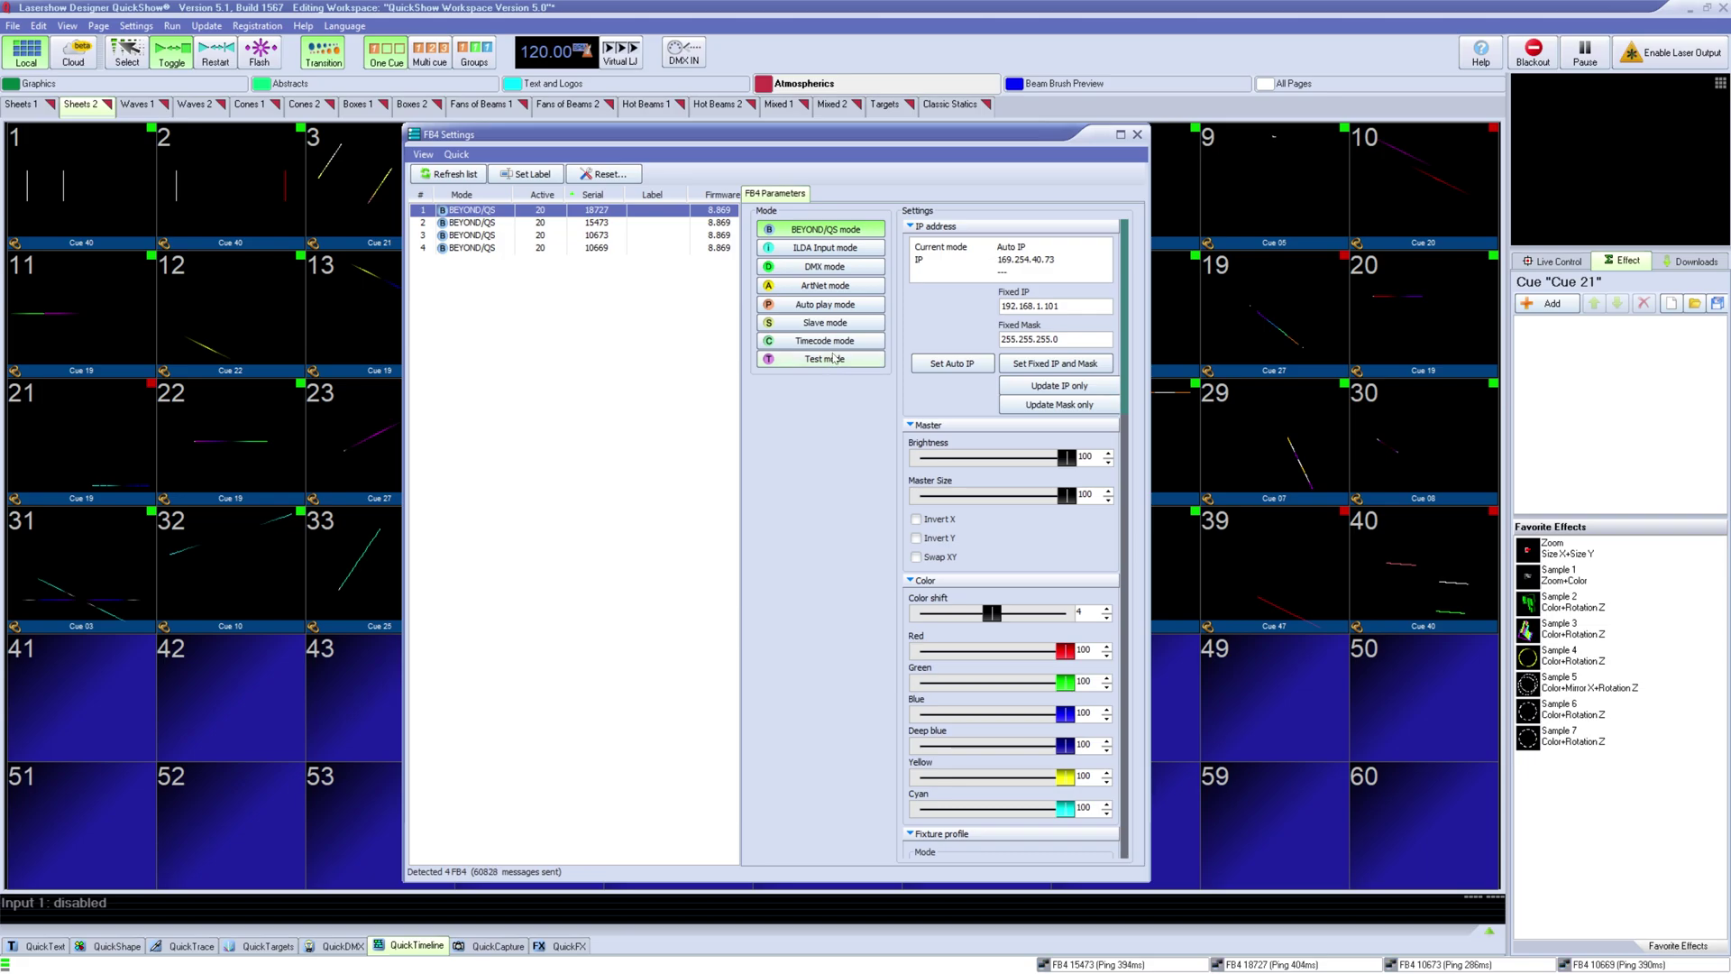
pyautogui.keyDown('ctrl'); pyautogui.click(581, 227); pyautogui.keyUp('ctrl')
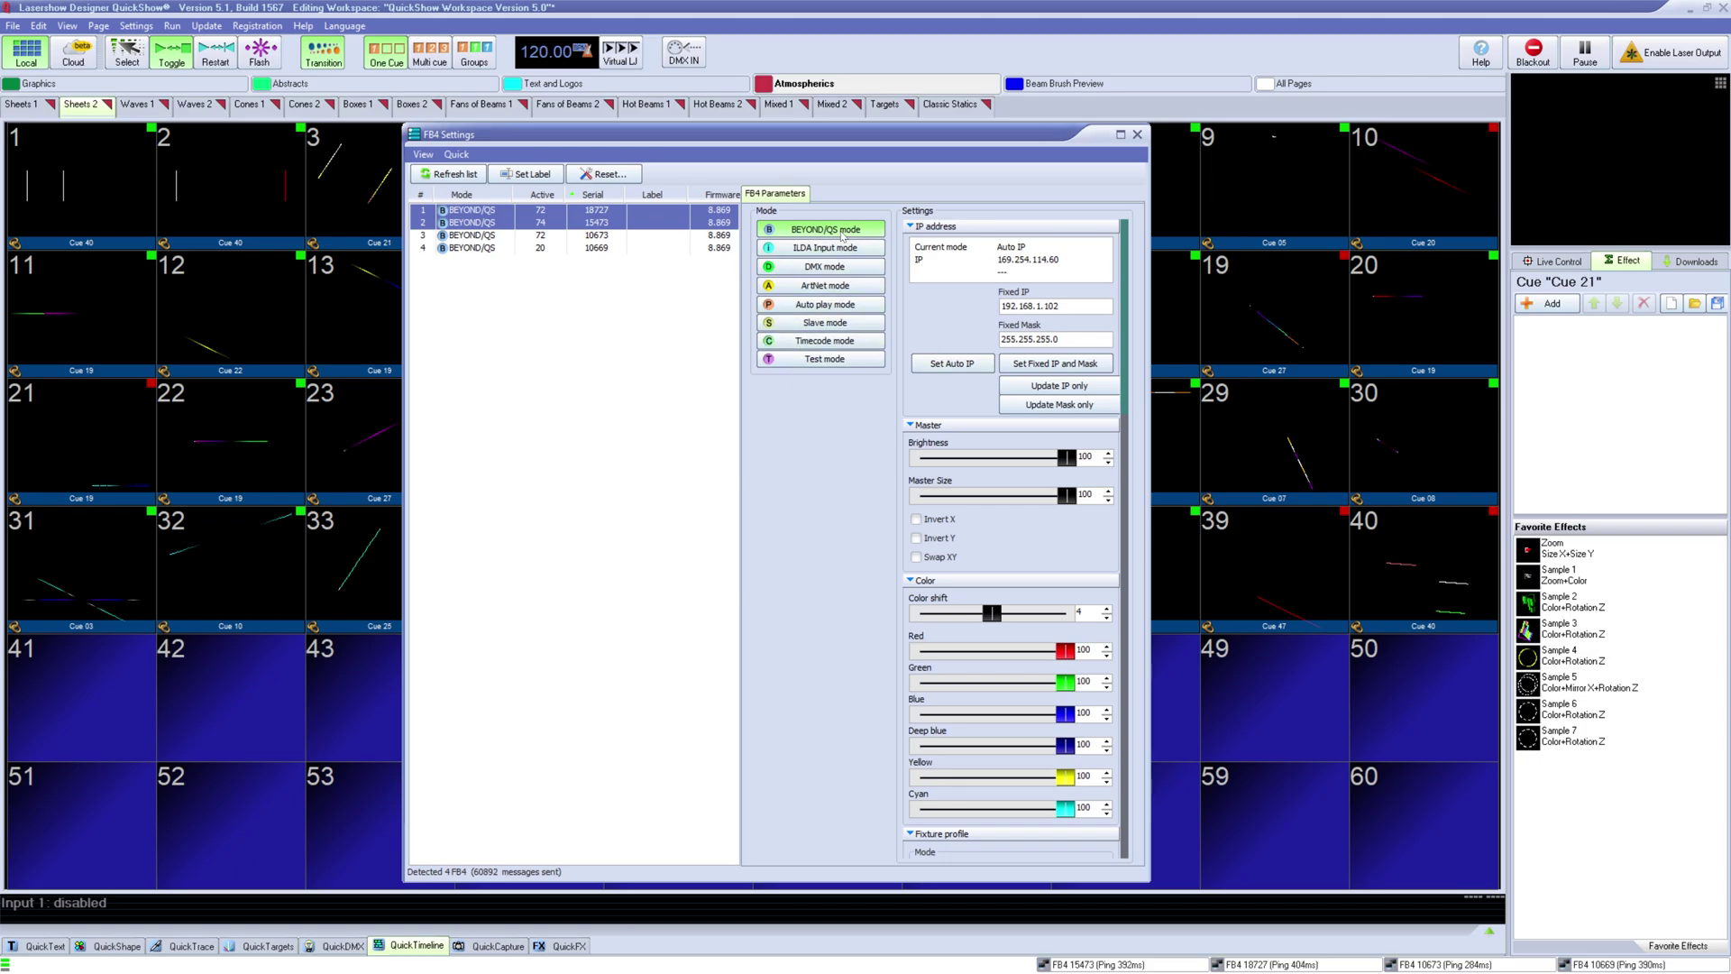
pyautogui.click(587, 234)
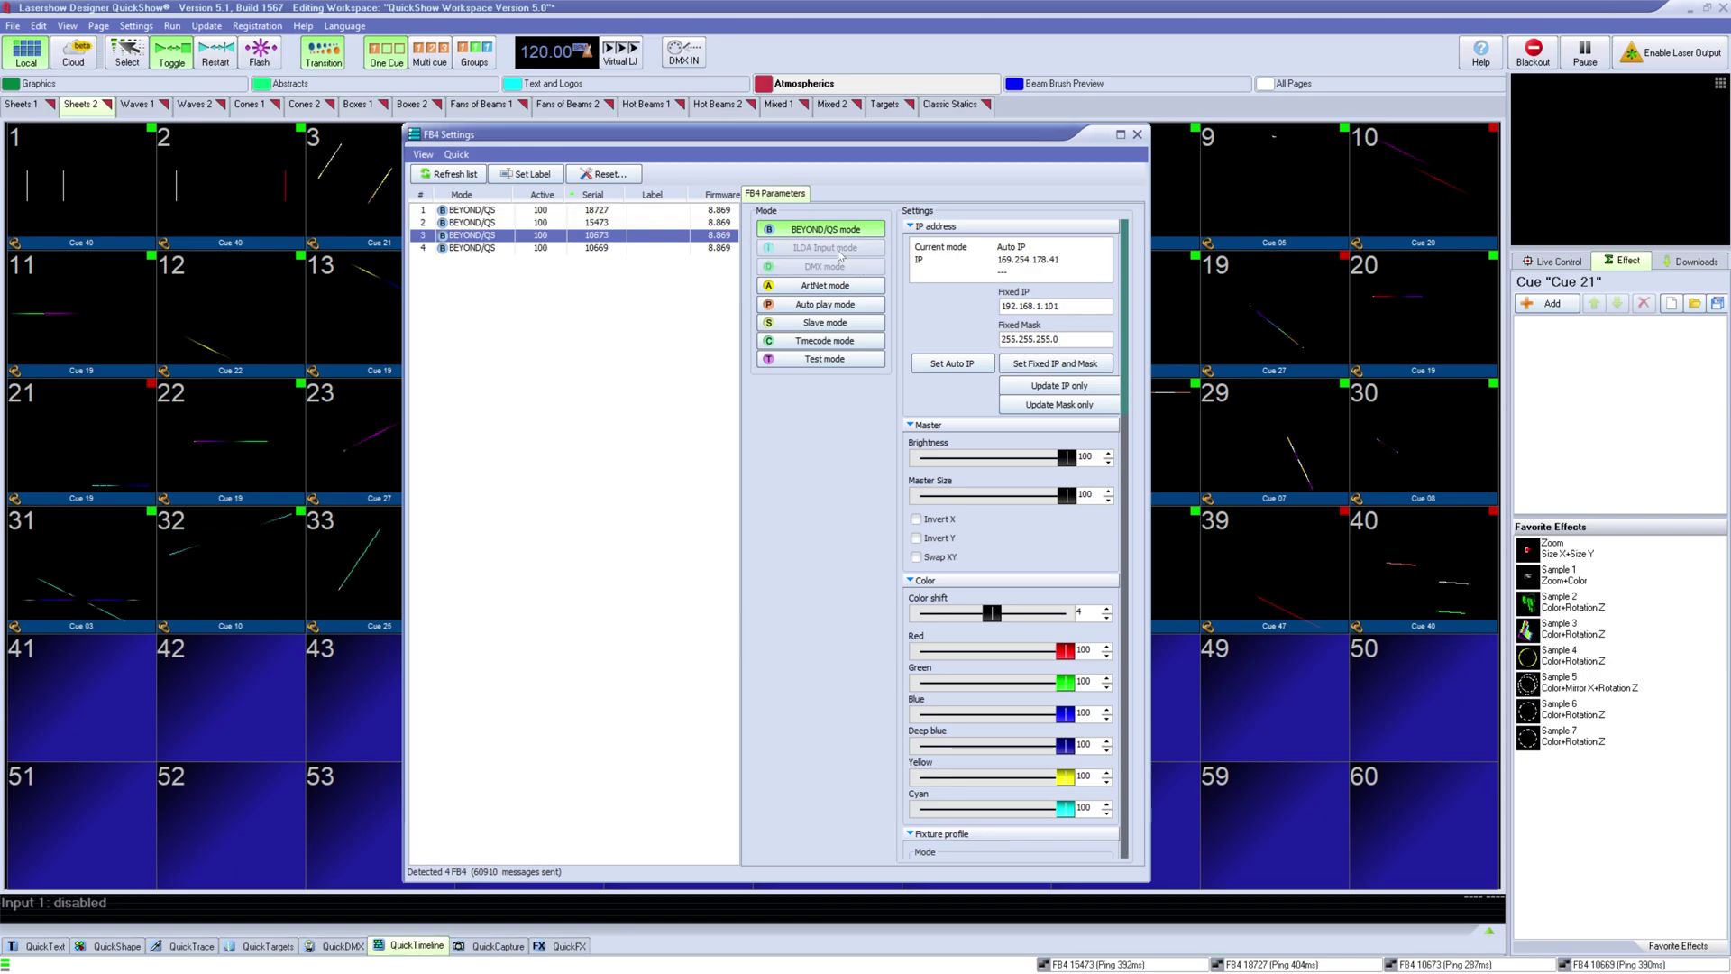
pyautogui.click(651, 249)
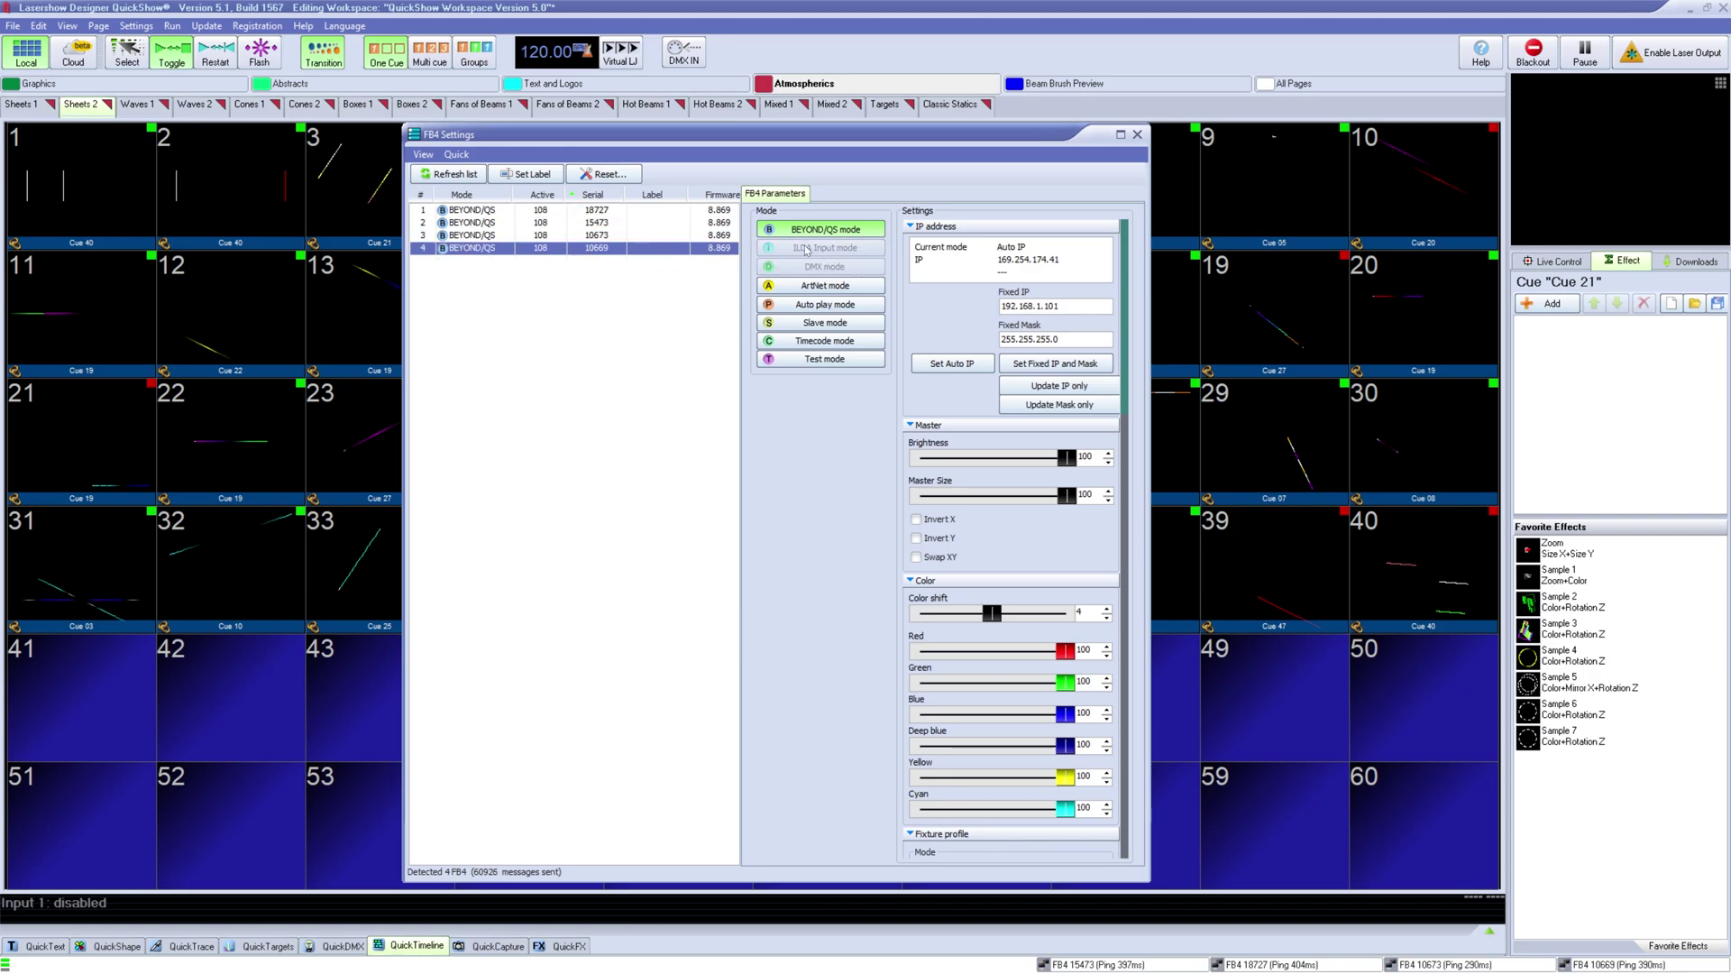
# Select the first FB4 controller and apply Set Auto IP instead of a fixed IP address
pyautogui.click(595, 212)
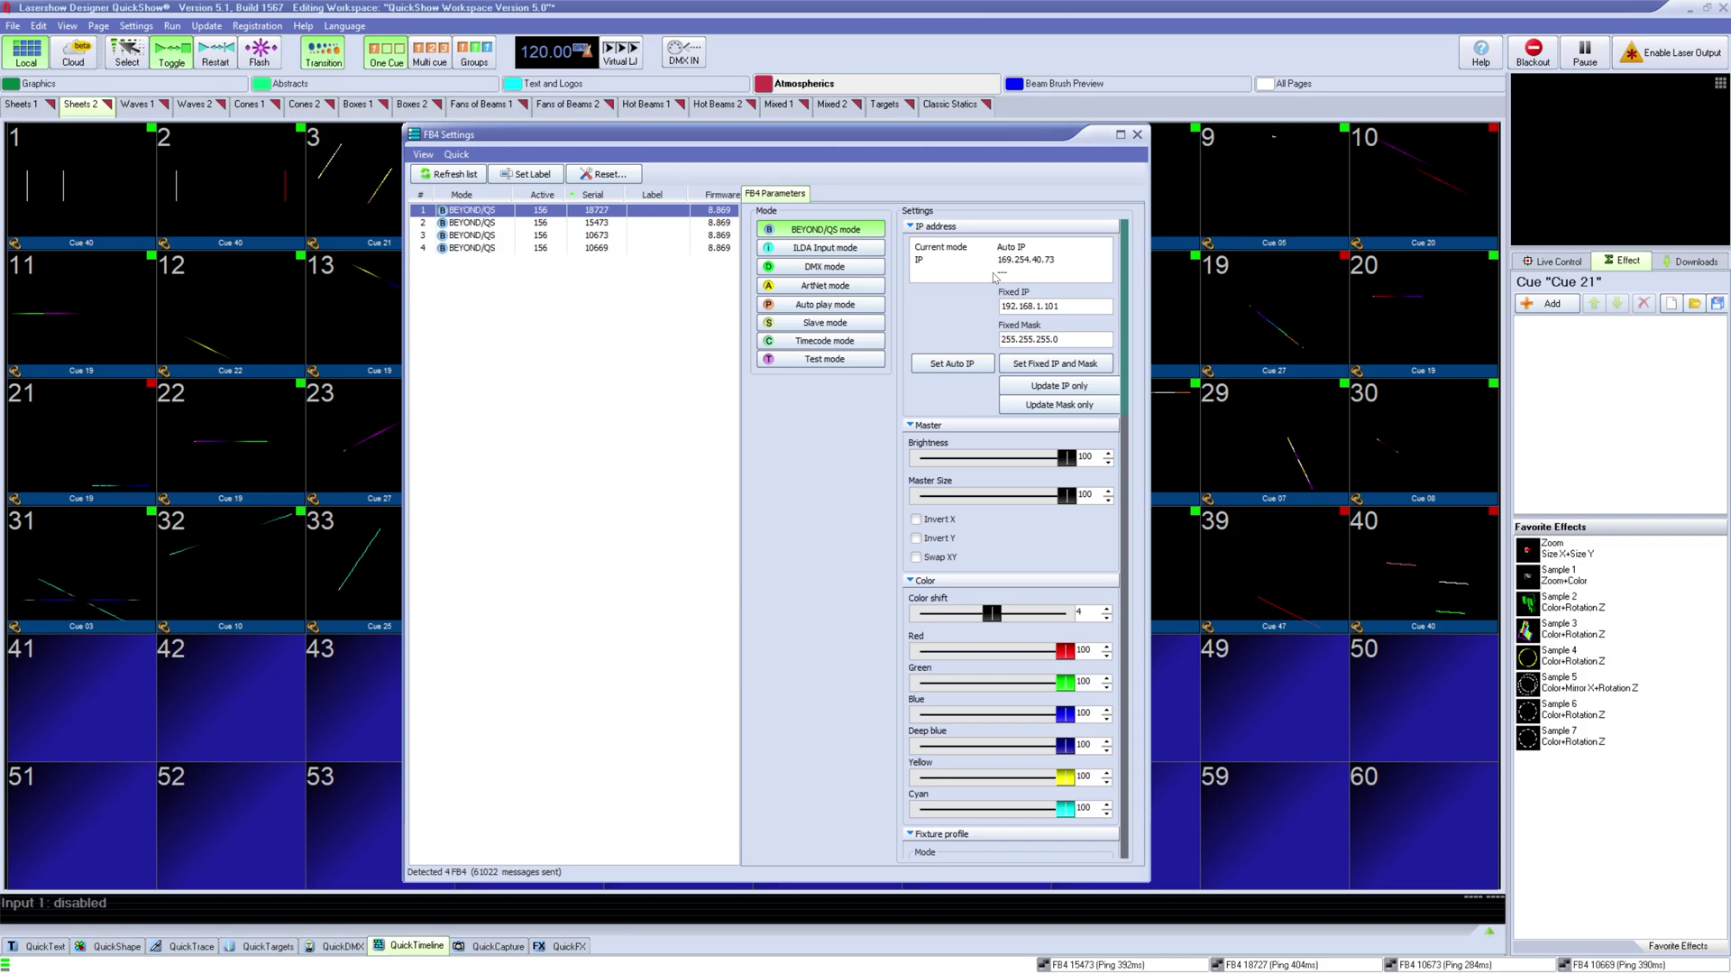
pyautogui.click(1072, 306)
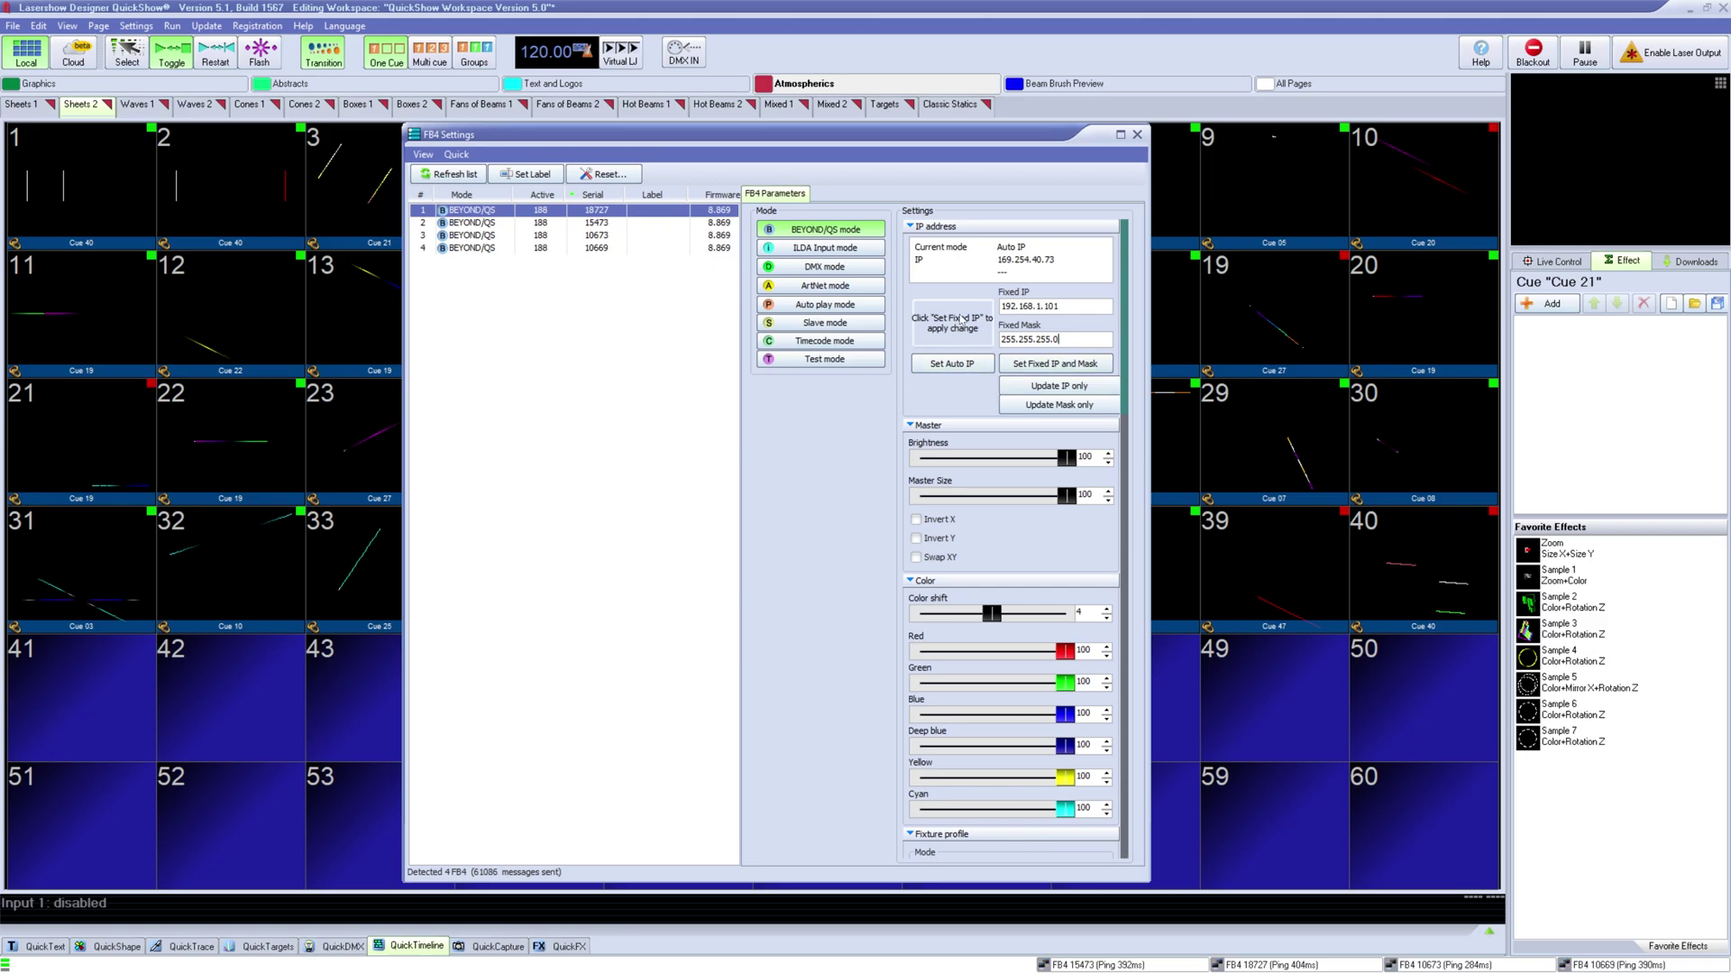
pyautogui.click(951, 363)
pyautogui.scroll(-4, 992, 405)
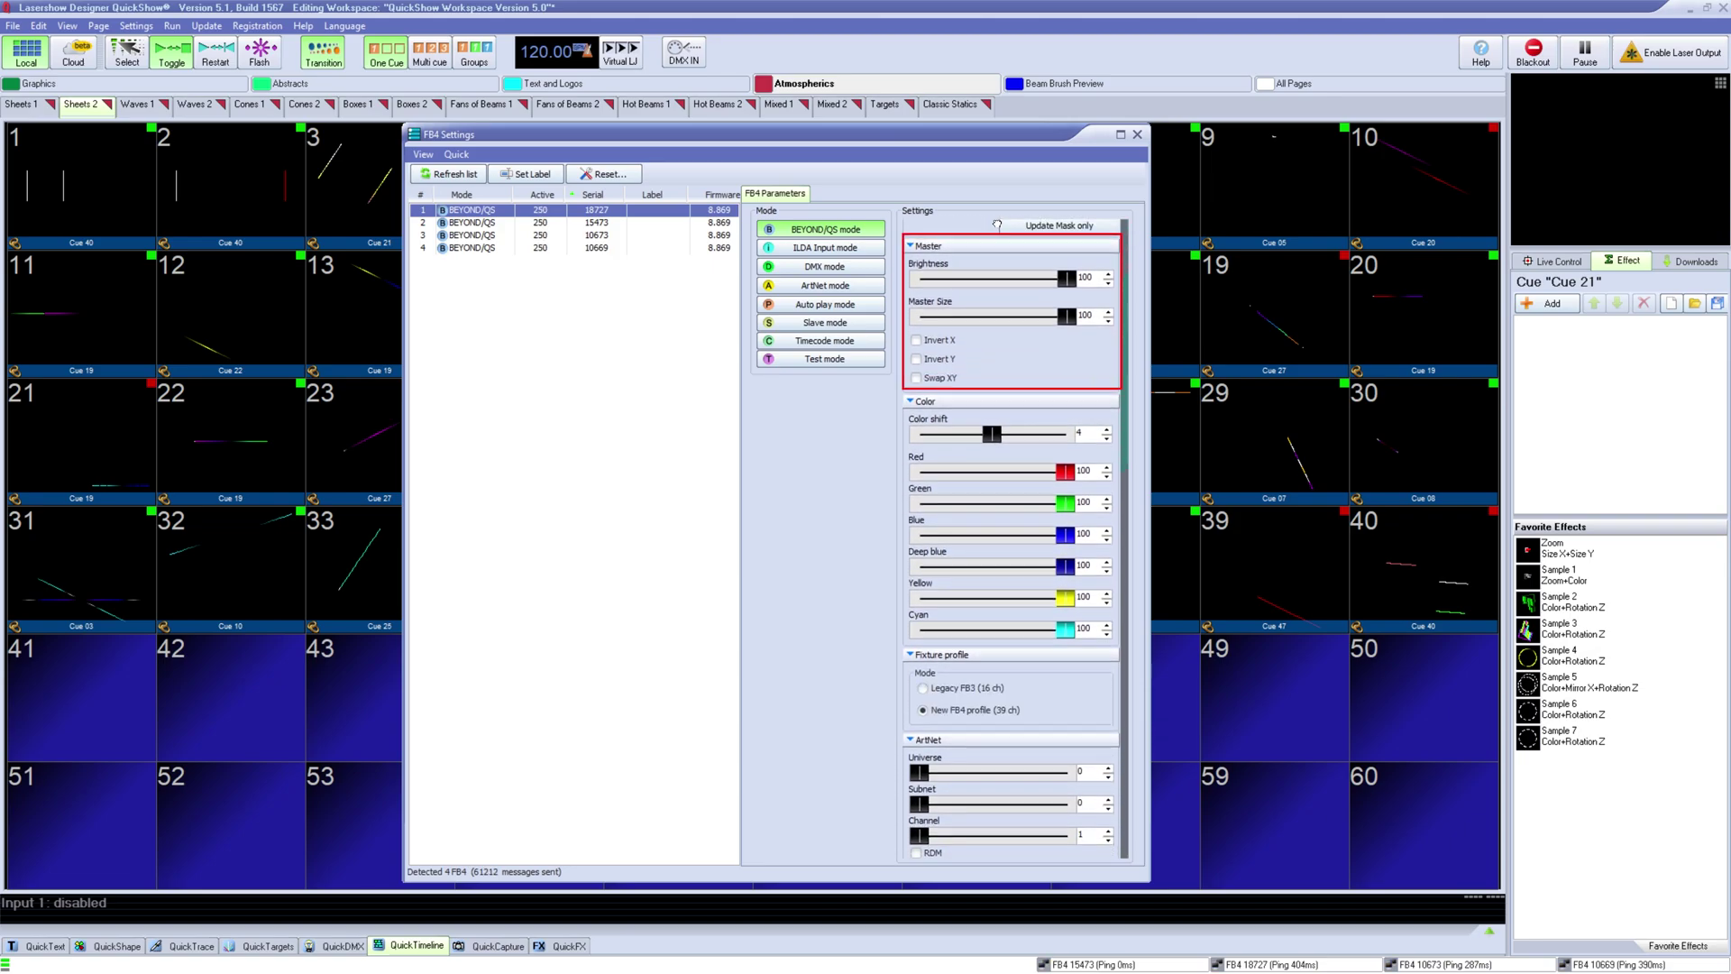
pyautogui.moveTo(1065, 274)
pyautogui.mouseDown()
pyautogui.moveTo(1022, 274)
pyautogui.moveTo(1069, 309)
pyautogui.moveTo(1069, 273)
pyautogui.mouseUp()
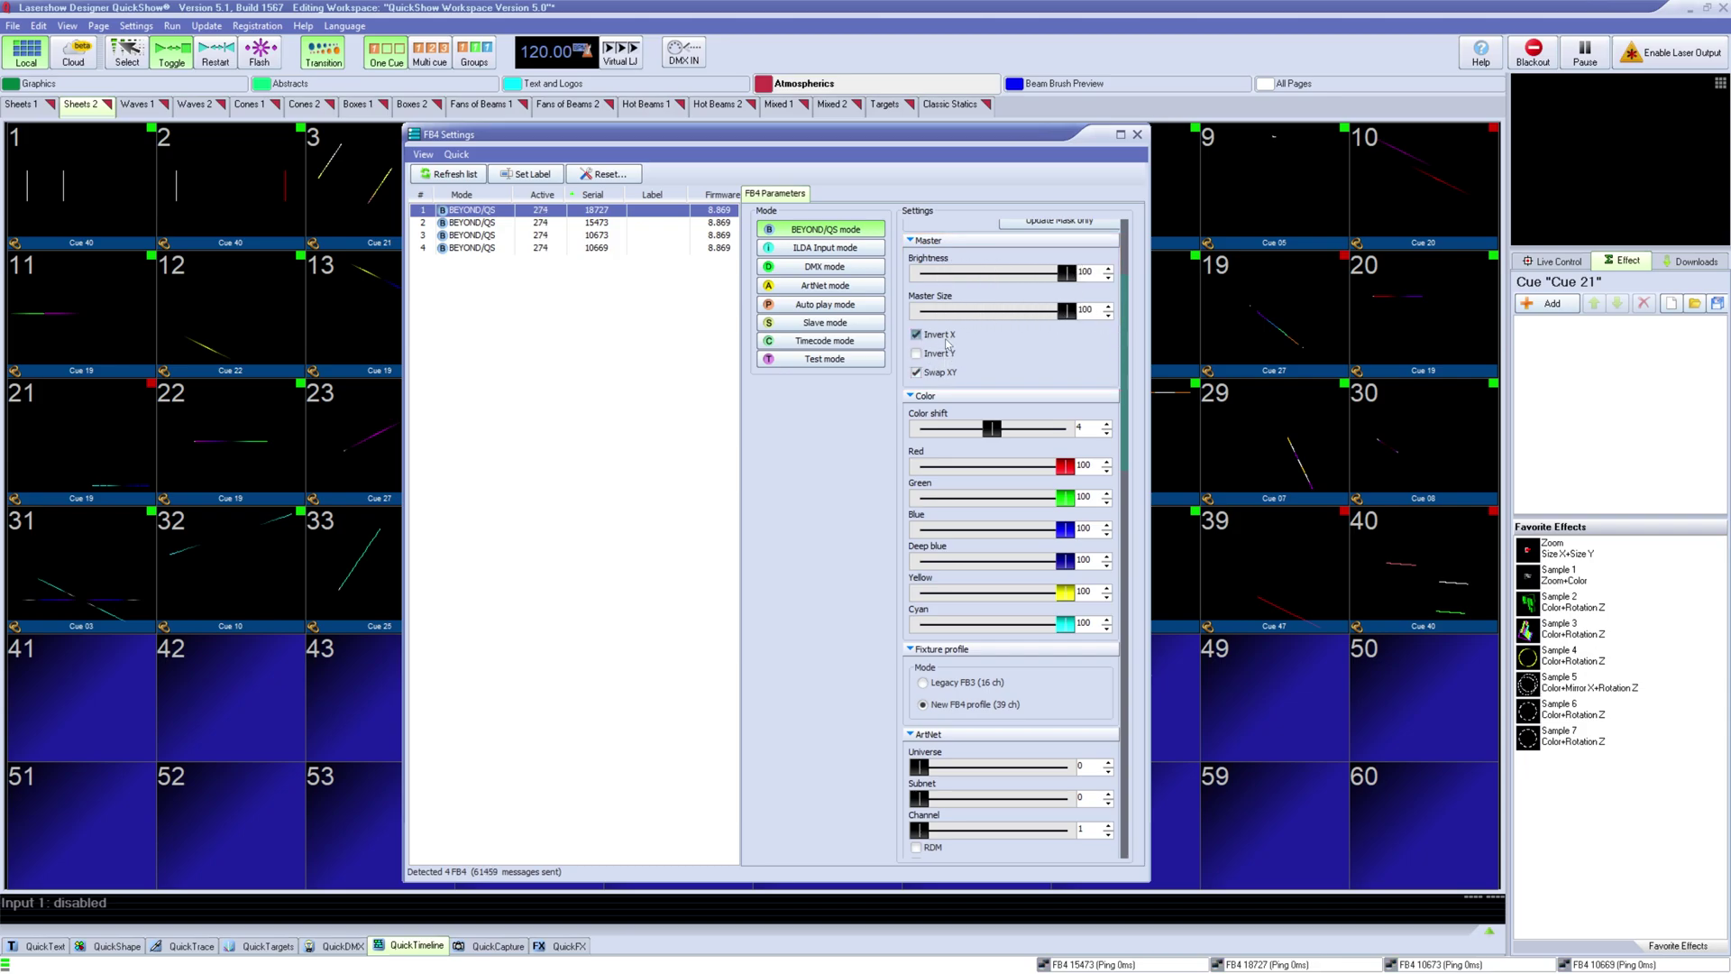
# Lower the colour shift slider from 4 to 3 in the first controller's colour settings
pyautogui.moveTo(991, 428)
pyautogui.mouseDown()
pyautogui.moveTo(973, 428)
pyautogui.moveTo(1066, 466)
pyautogui.moveTo(1065, 529)
pyautogui.mouseUp()
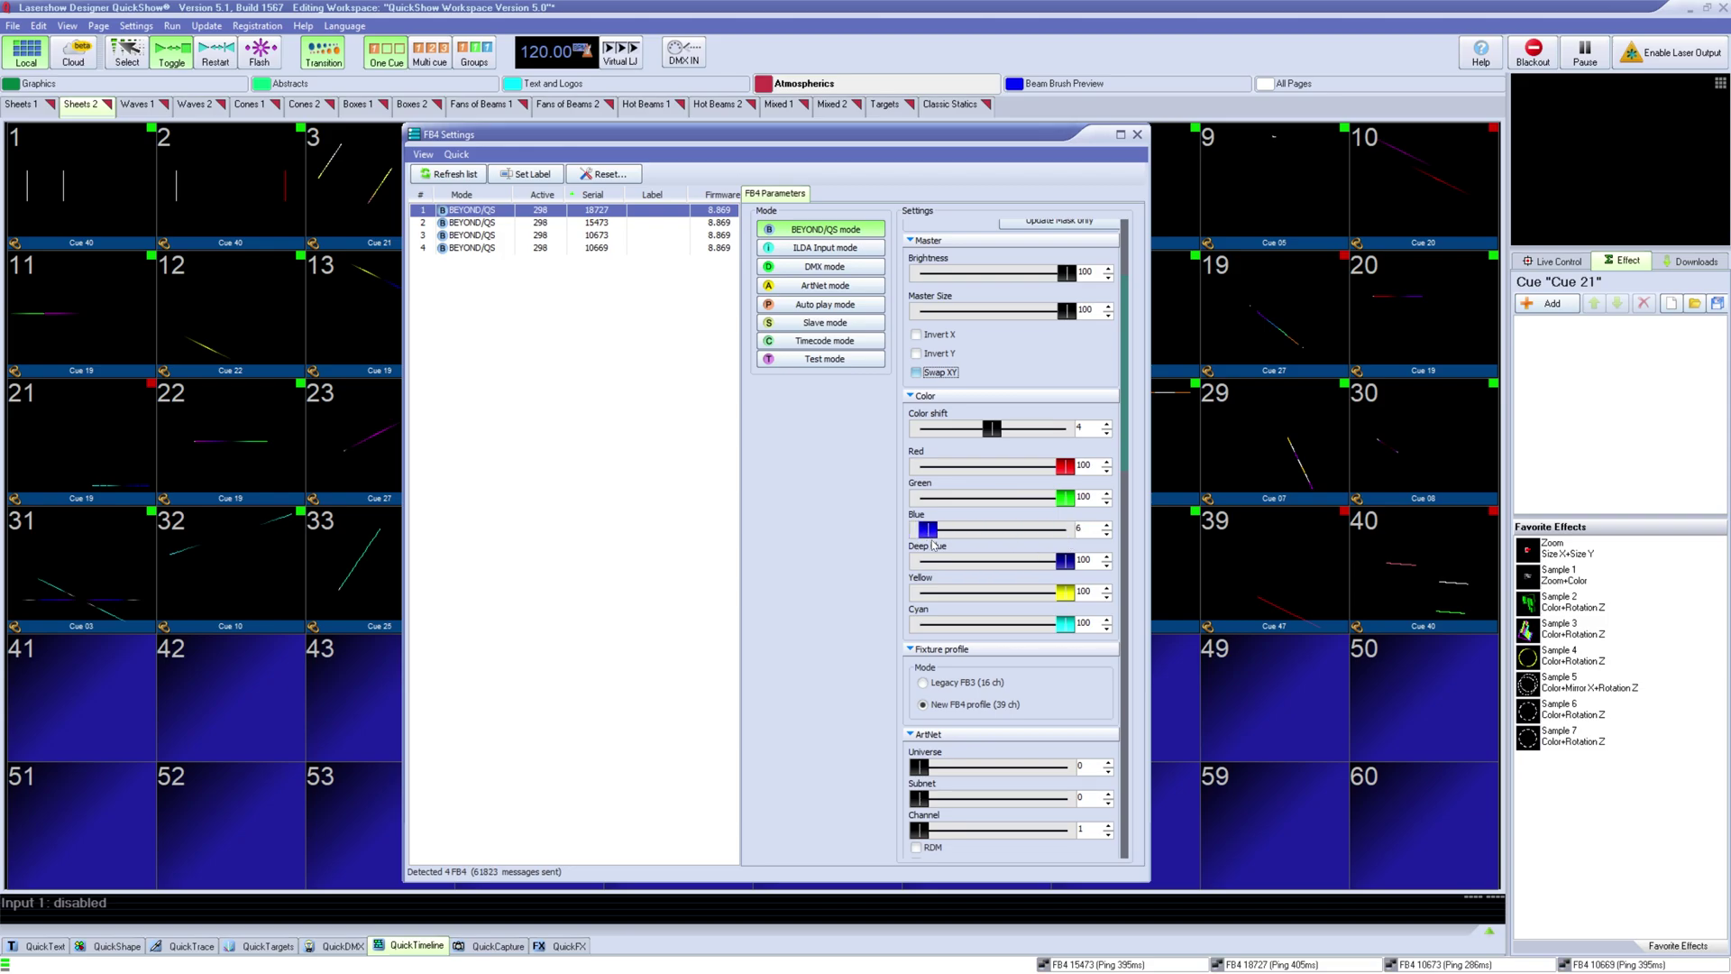
pyautogui.moveTo(1116, 472); pyautogui.dragTo(1120, 582)
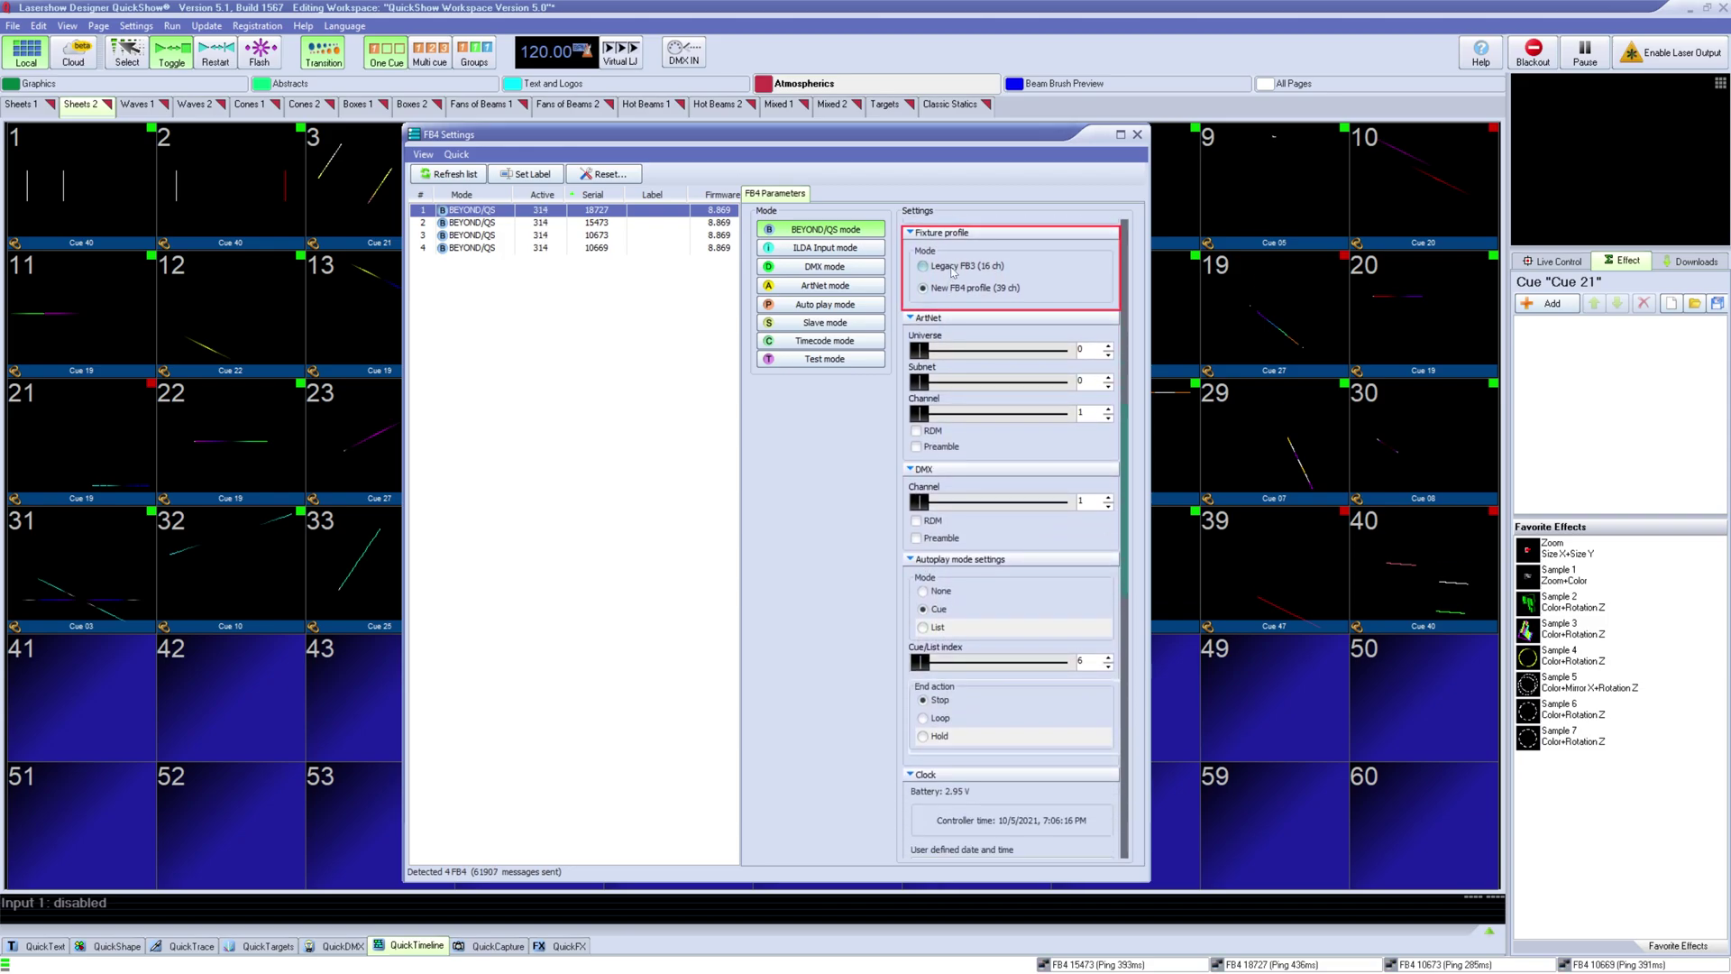
# Try adjusting the ArtNet universe and toggle RDM for ArtNet on and back off
pyautogui.click(974, 289)
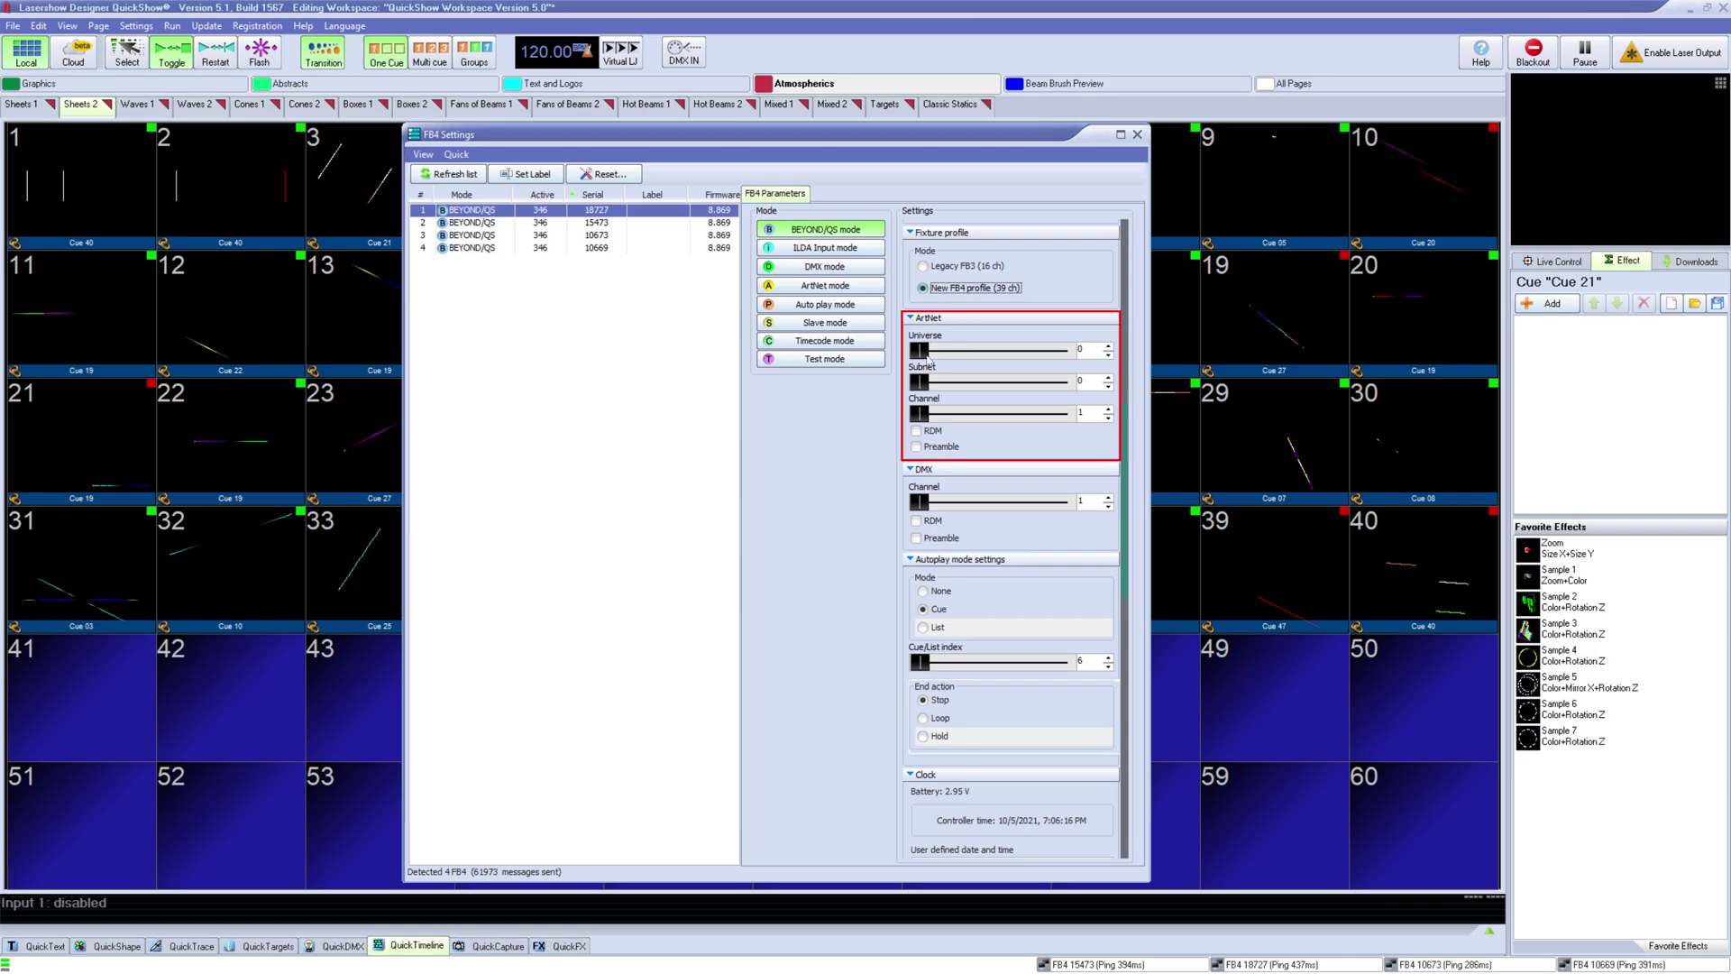
pyautogui.moveTo(923, 351)
pyautogui.mouseDown()
pyautogui.moveTo(924, 381)
pyautogui.moveTo(1070, 413)
pyautogui.moveTo(920, 414)
pyautogui.mouseUp()
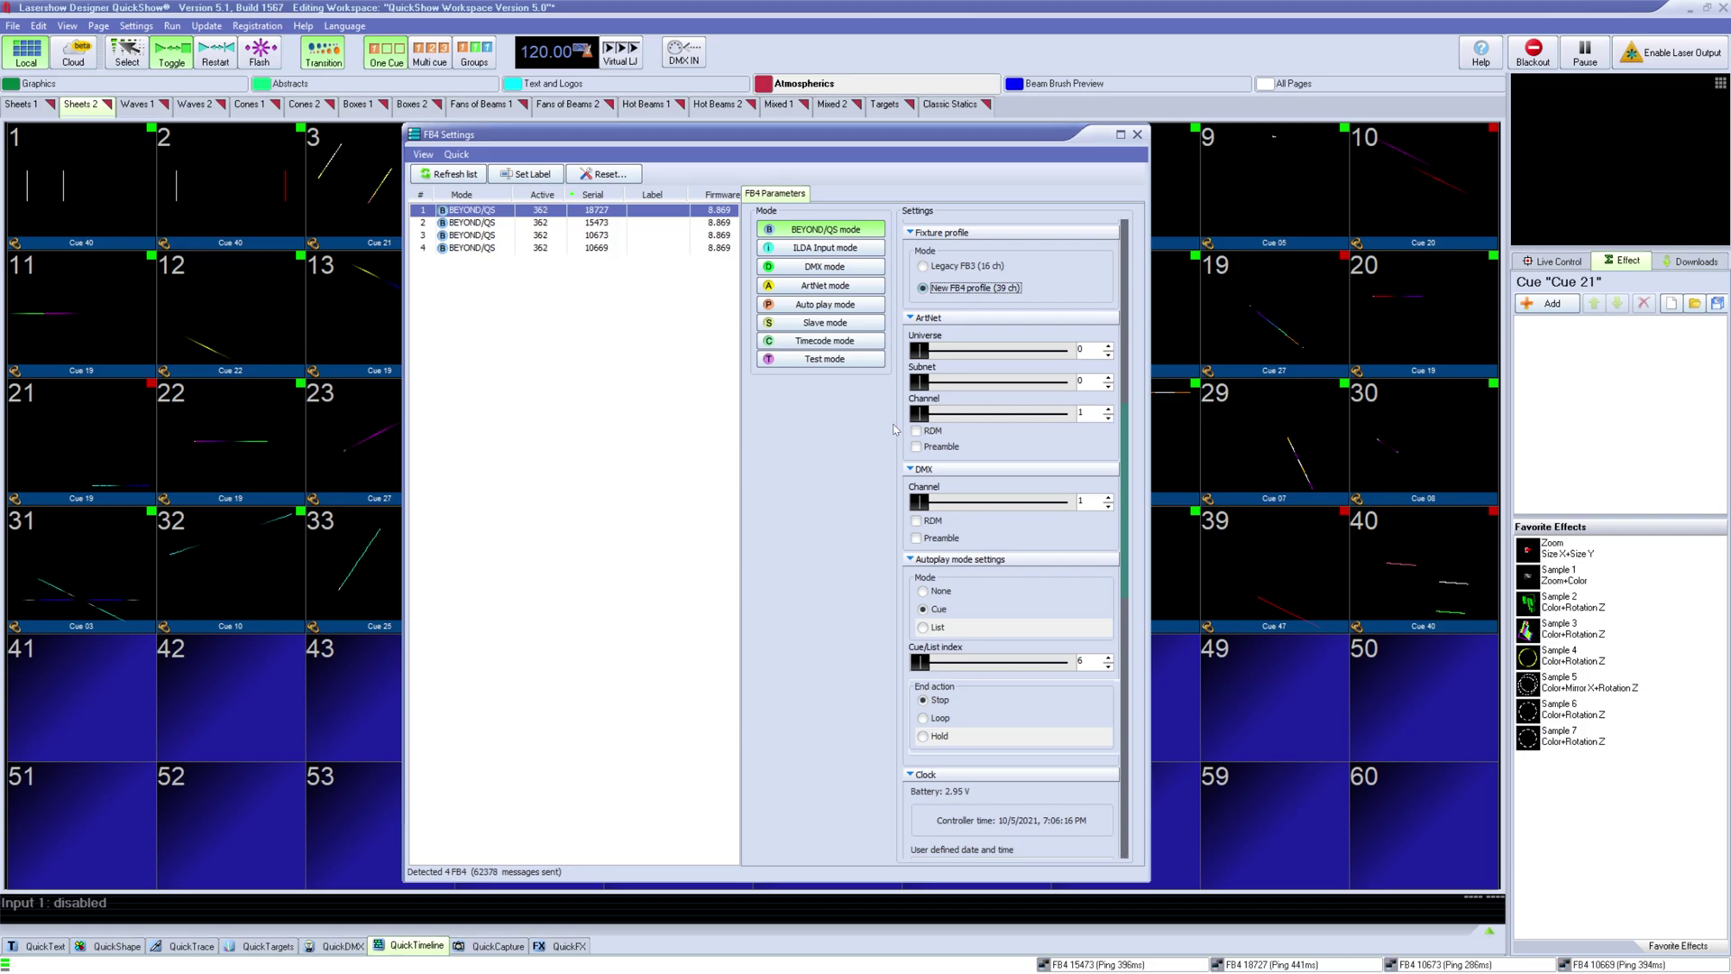
pyautogui.click(917, 431)
pyautogui.click(933, 430)
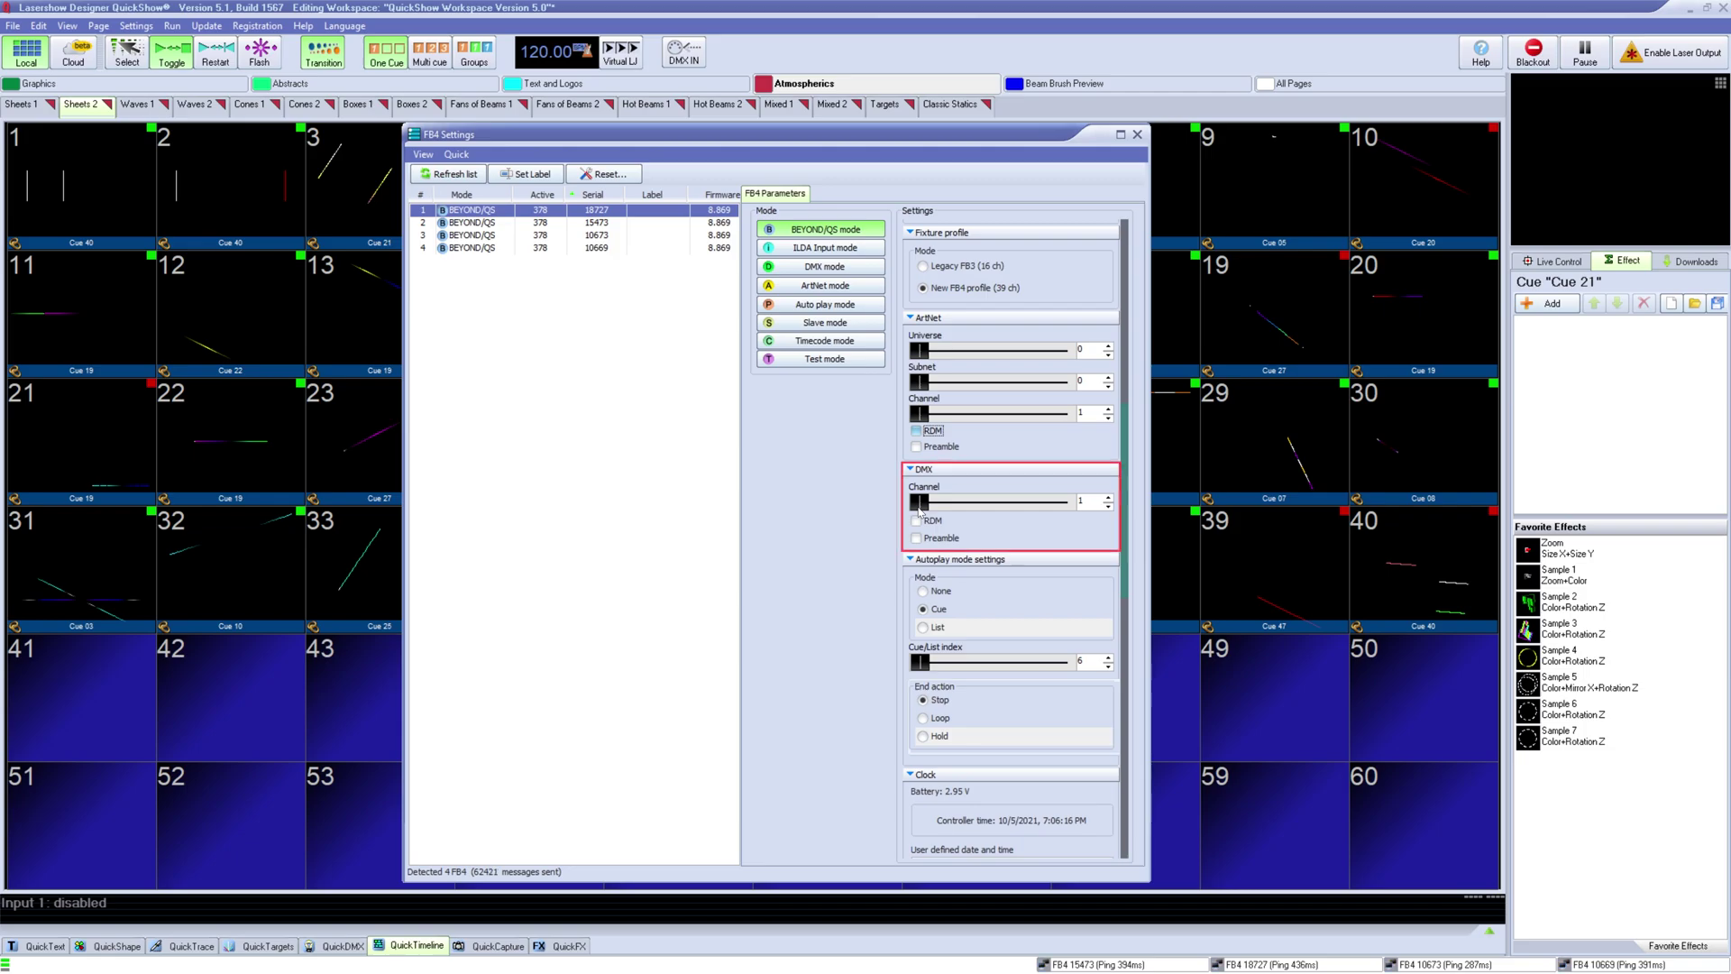
# Raise the DMX start channel and toggle the DMX Preamble options
pyautogui.moveTo(922, 503)
pyautogui.mouseDown()
pyautogui.moveTo(1065, 504)
pyautogui.moveTo(921, 503)
pyautogui.mouseUp()
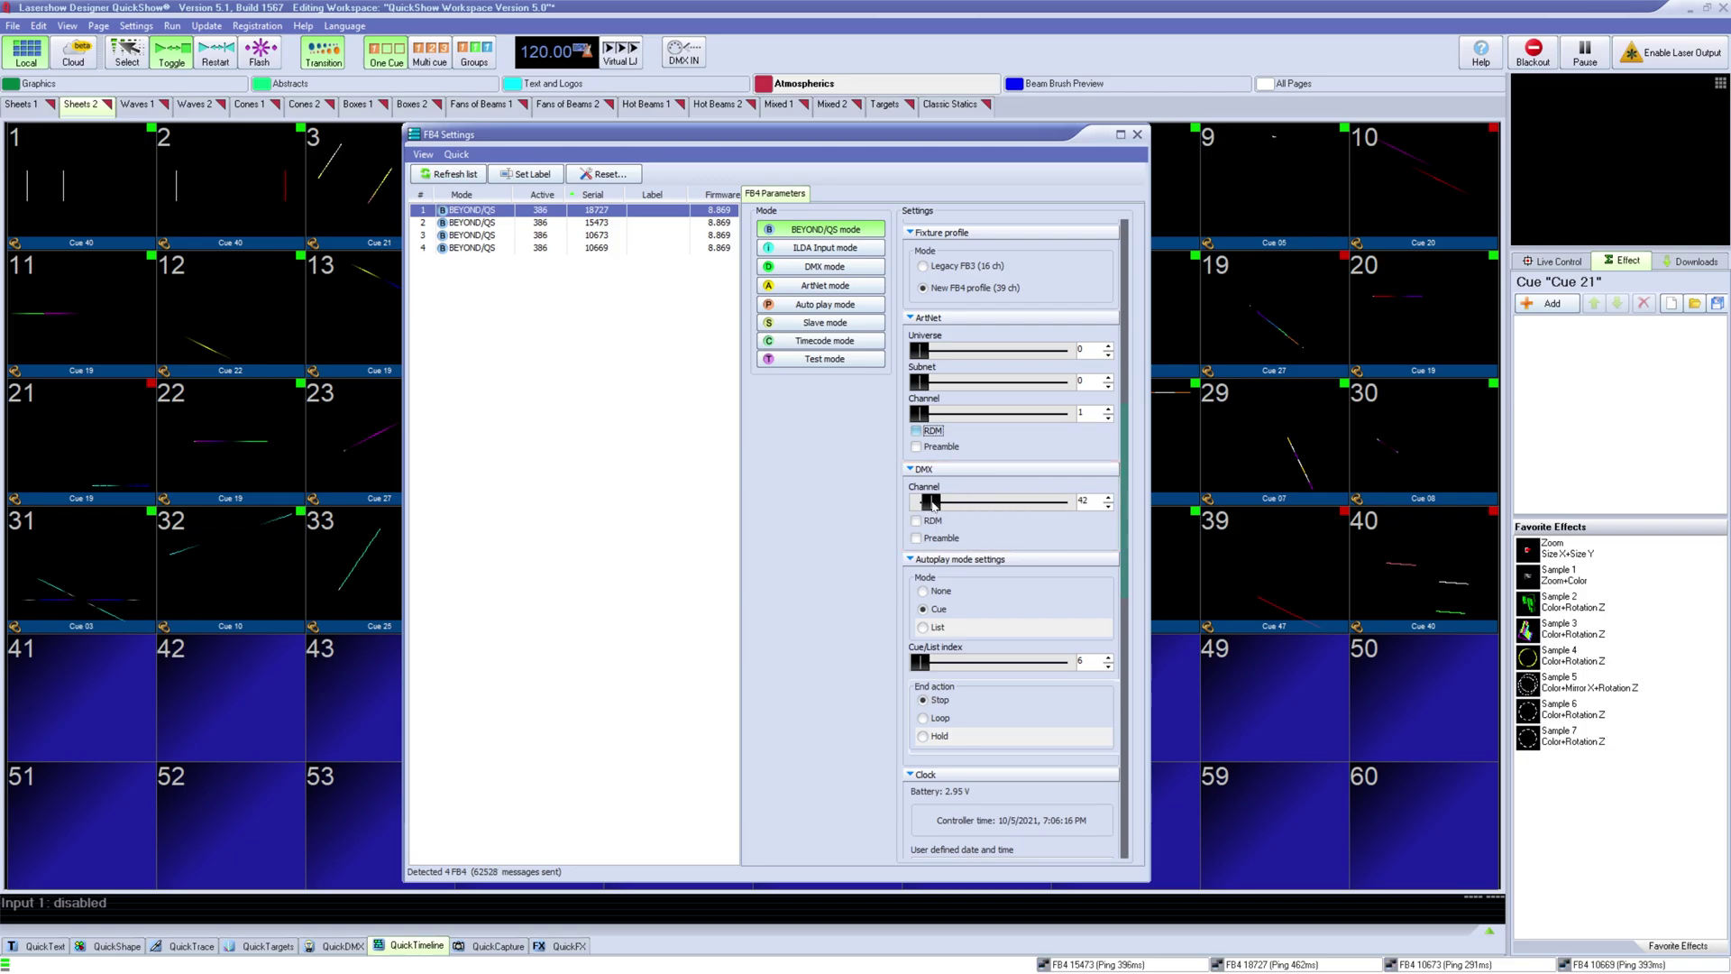
pyautogui.click(916, 519)
pyautogui.click(917, 536)
pyautogui.scroll(-3, 935, 522)
pyautogui.scroll(-4, 934, 522)
pyautogui.scroll(-4, 934, 522)
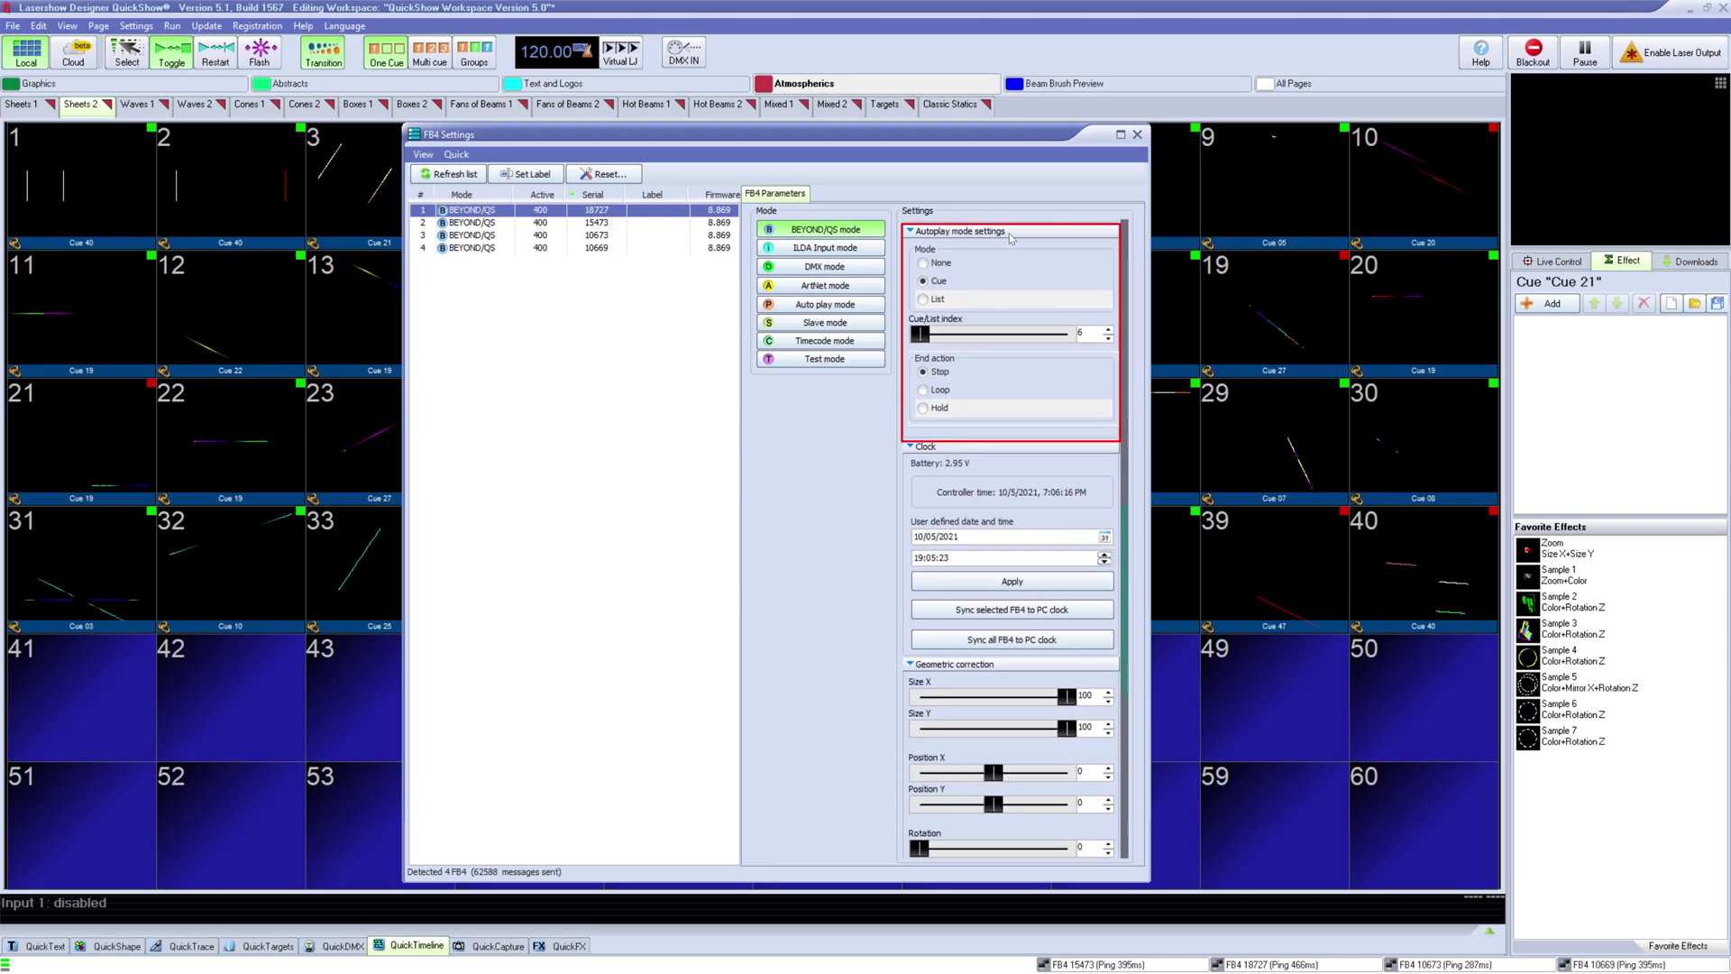
# Set autoplay mode to Cue, try cue index 22 and the Loop end action
pyautogui.click(925, 282)
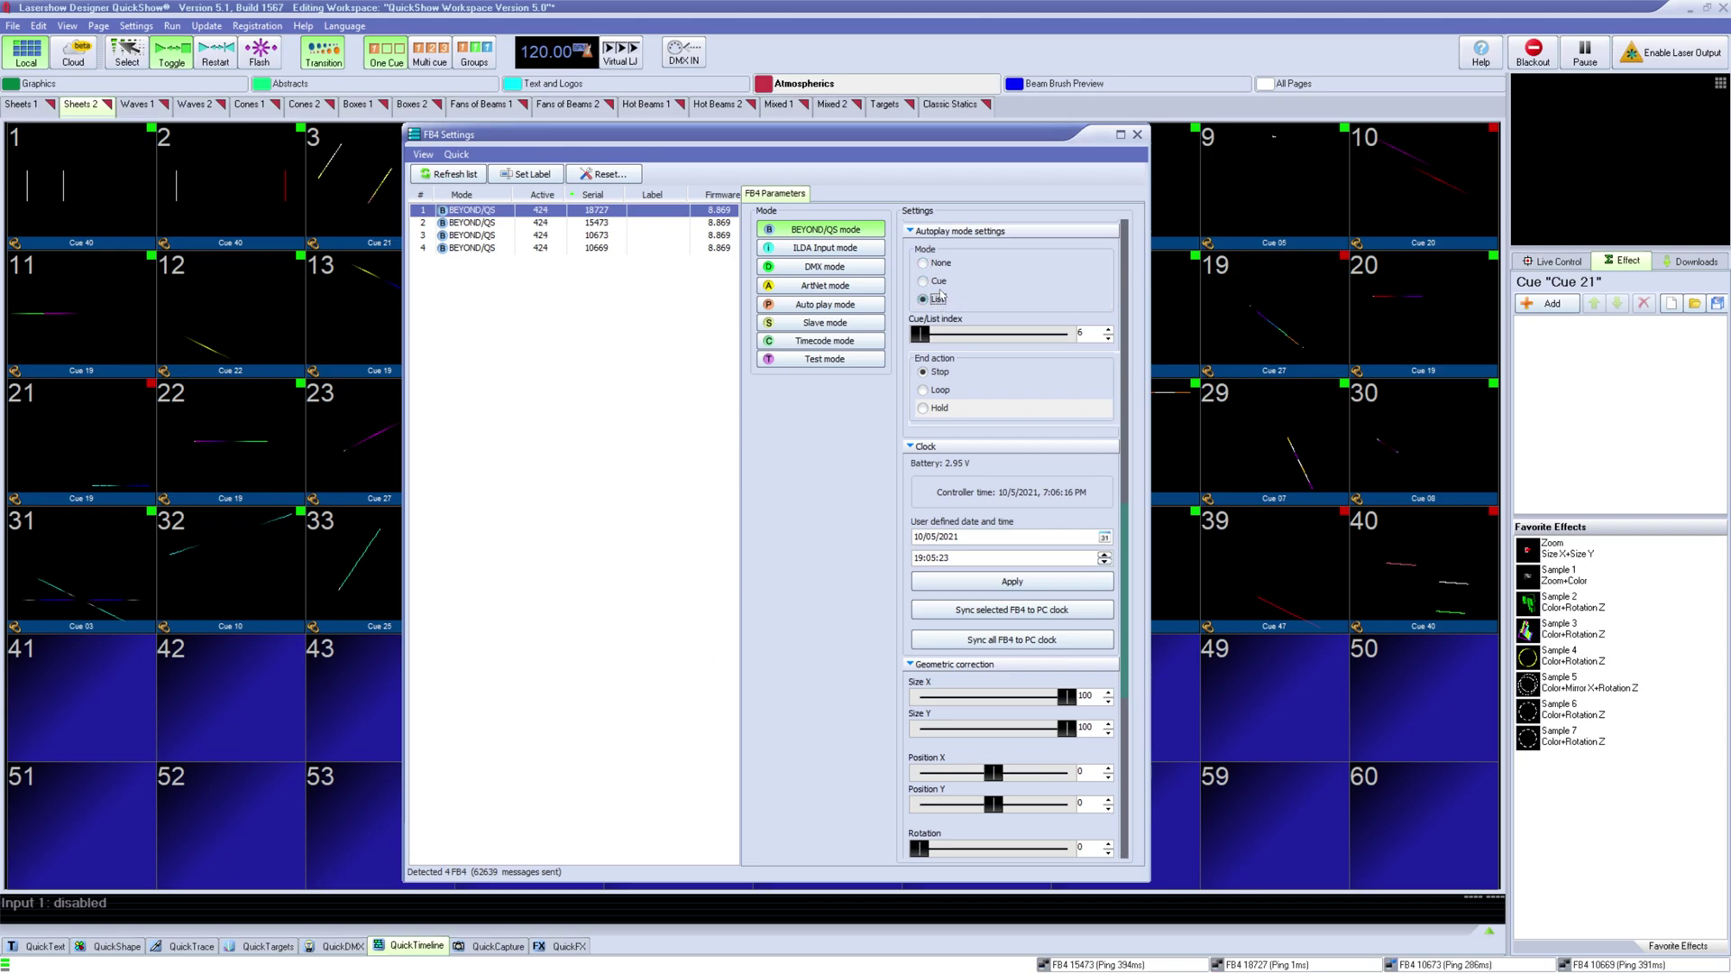
pyautogui.moveTo(925, 335); pyautogui.dragTo(926, 334)
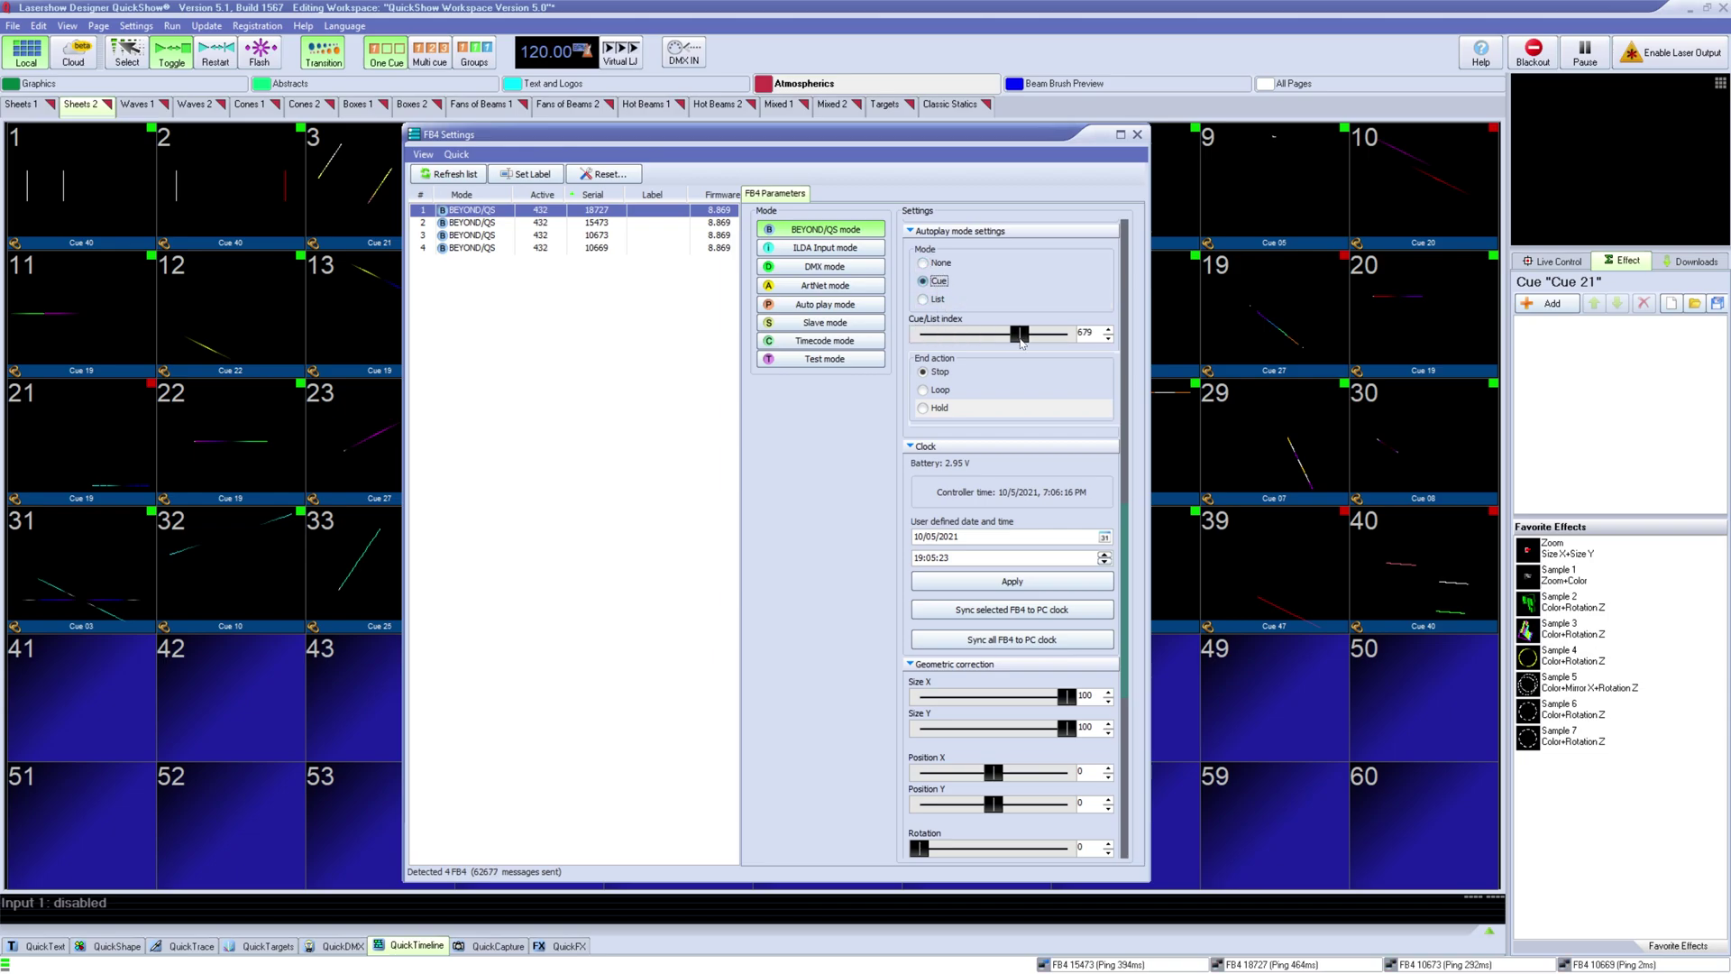
pyautogui.click(923, 390)
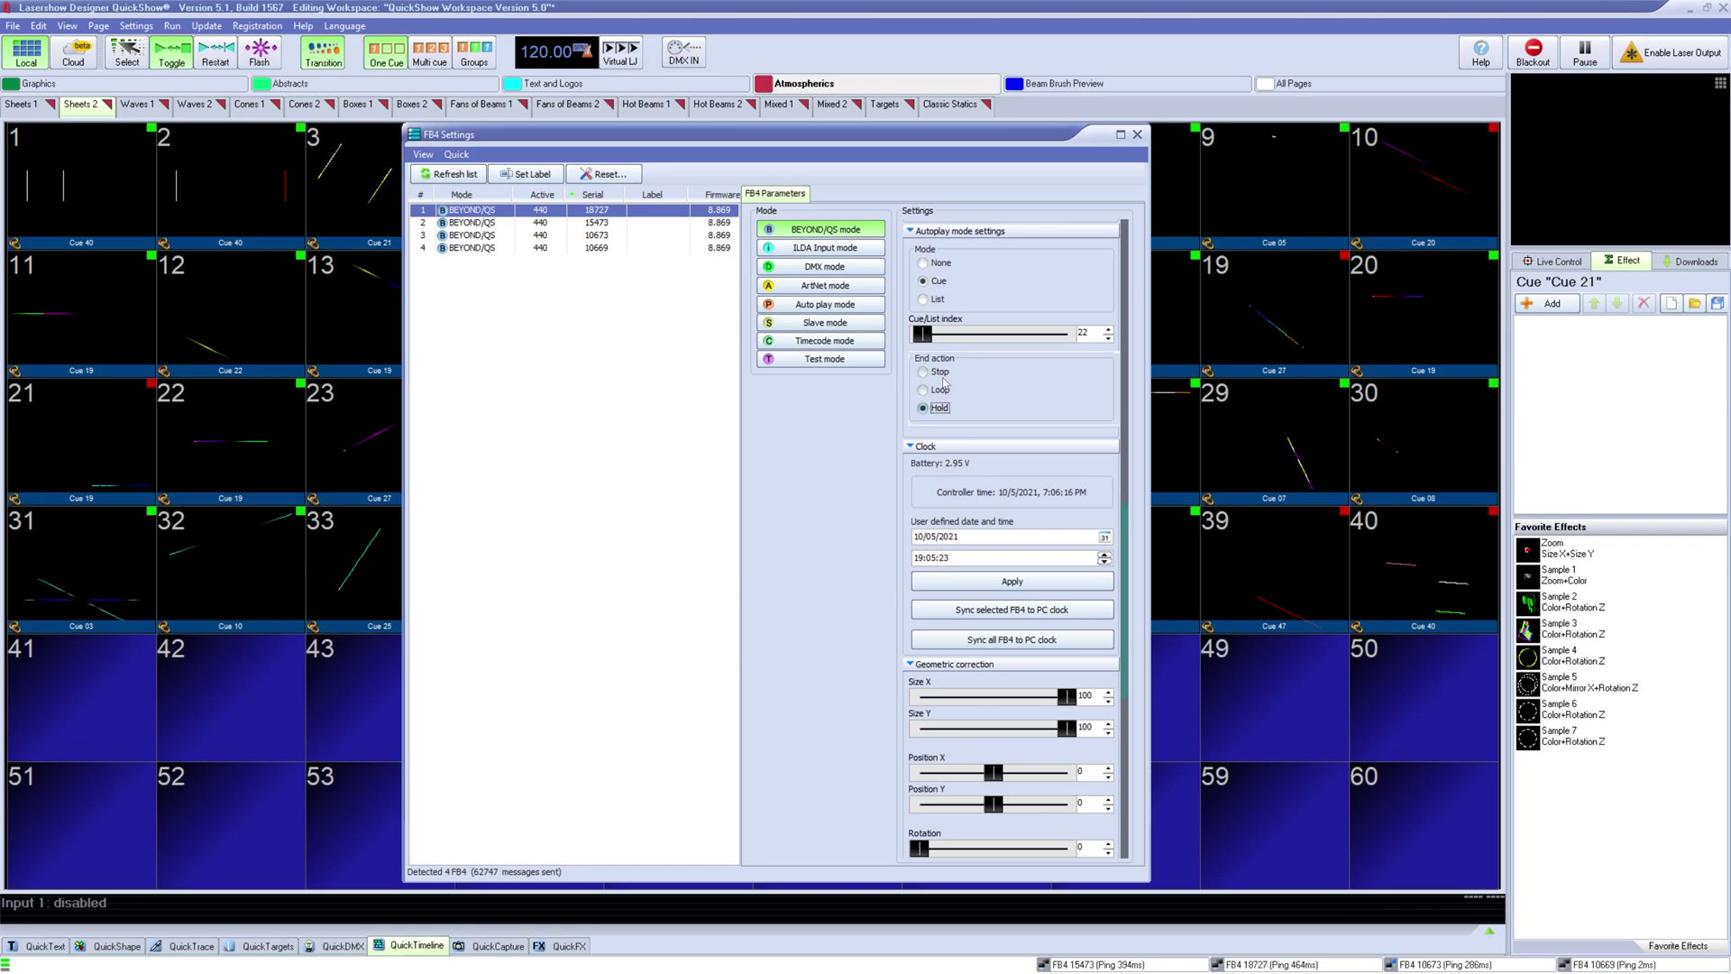
# Set end action Stop with cue index back at 1, and collapse the Clock section
pyautogui.click(924, 372)
pyautogui.moveTo(928, 334); pyautogui.dragTo(909, 338)
pyautogui.click(1001, 445)
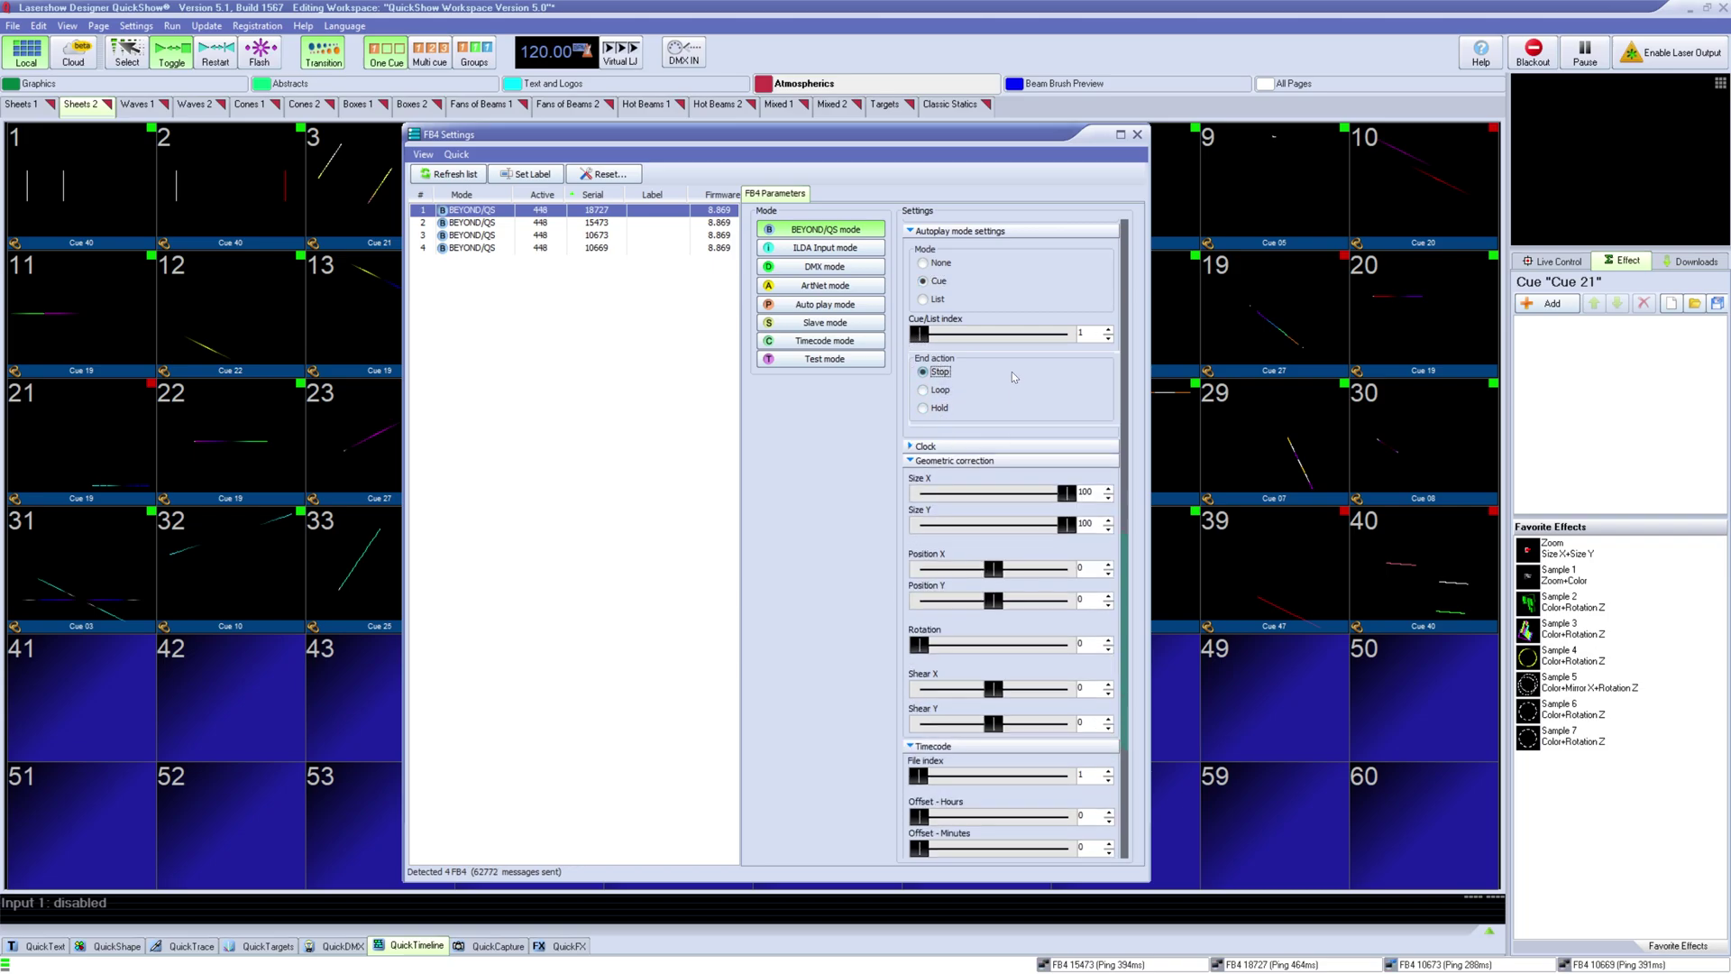
# Expand the Clock section, sync the selected FB4 to the PC clock and acknowledge the confirmation
pyautogui.click(993, 447)
pyautogui.scroll(-5, 1016, 541)
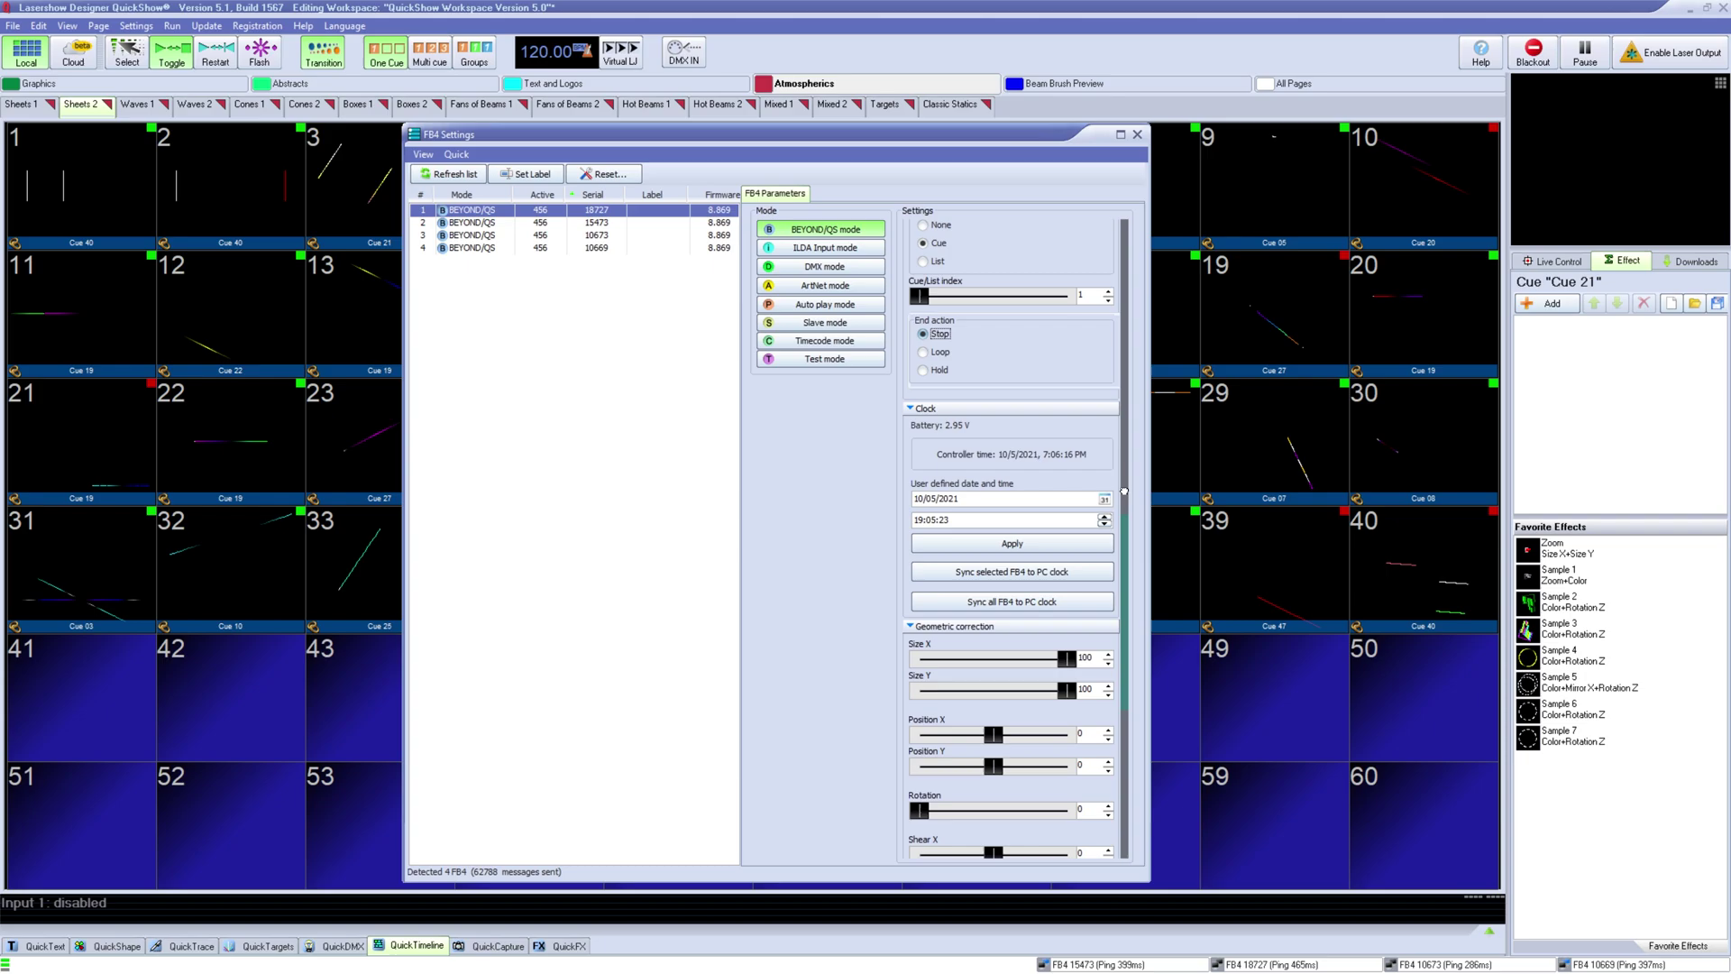
pyautogui.scroll(-5, 1015, 542)
pyautogui.scroll(-3, 1014, 542)
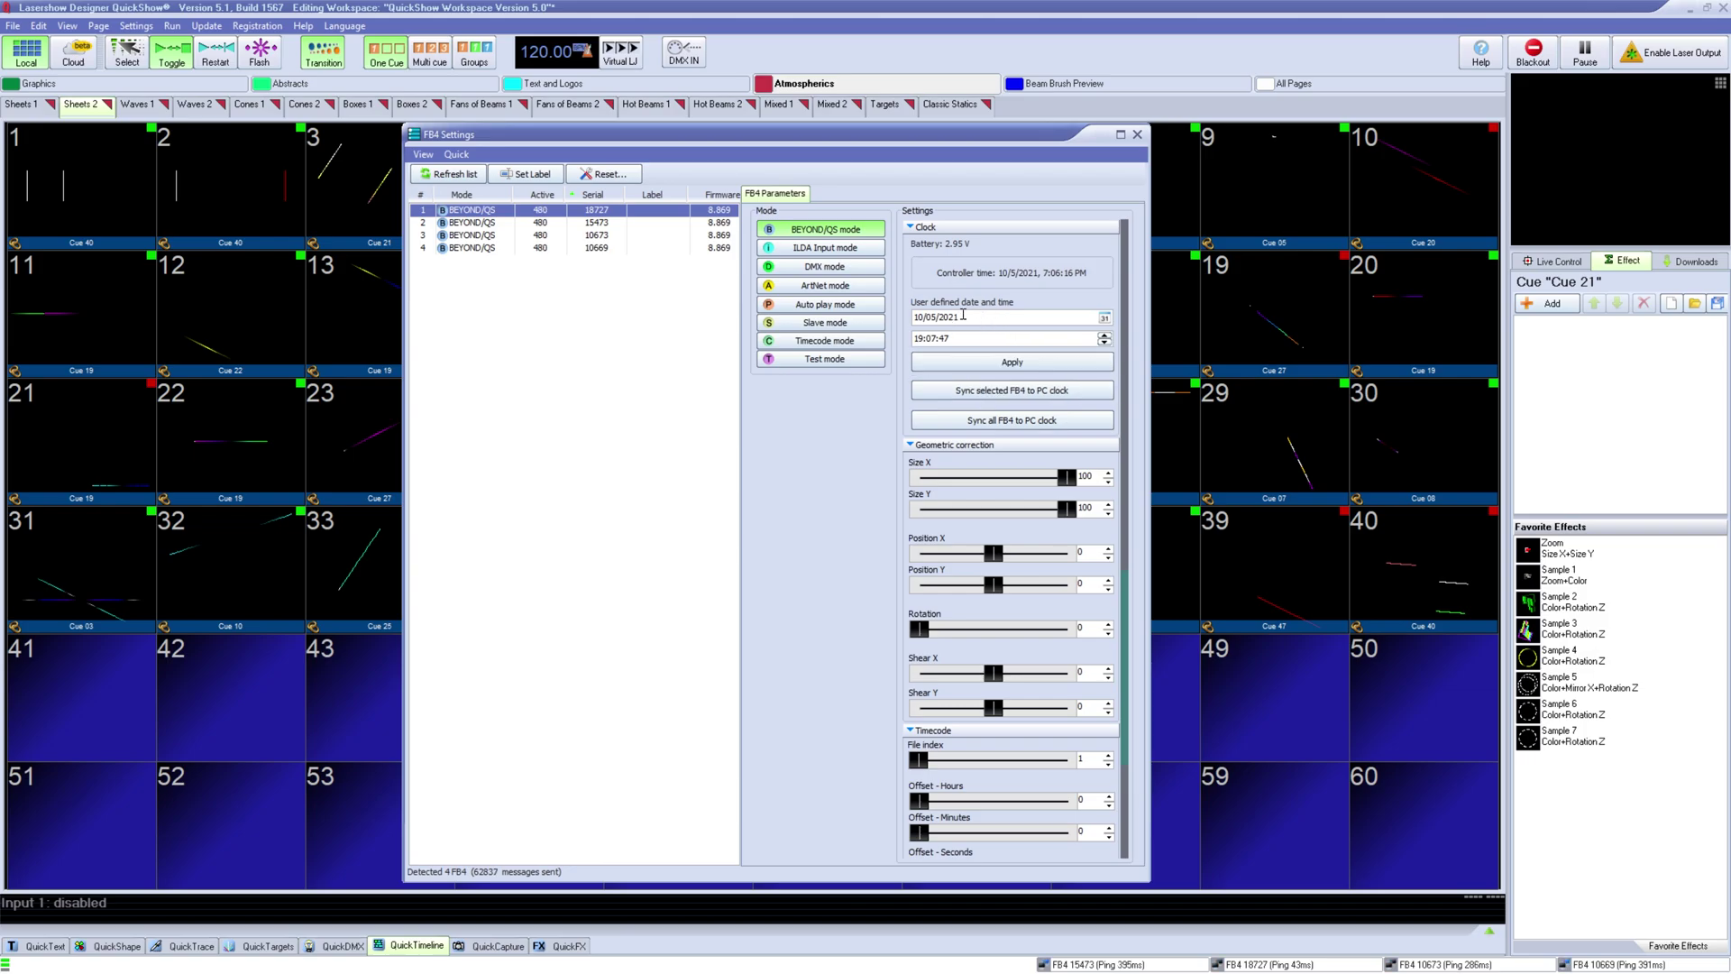
pyautogui.click(978, 392)
pyautogui.click(914, 522)
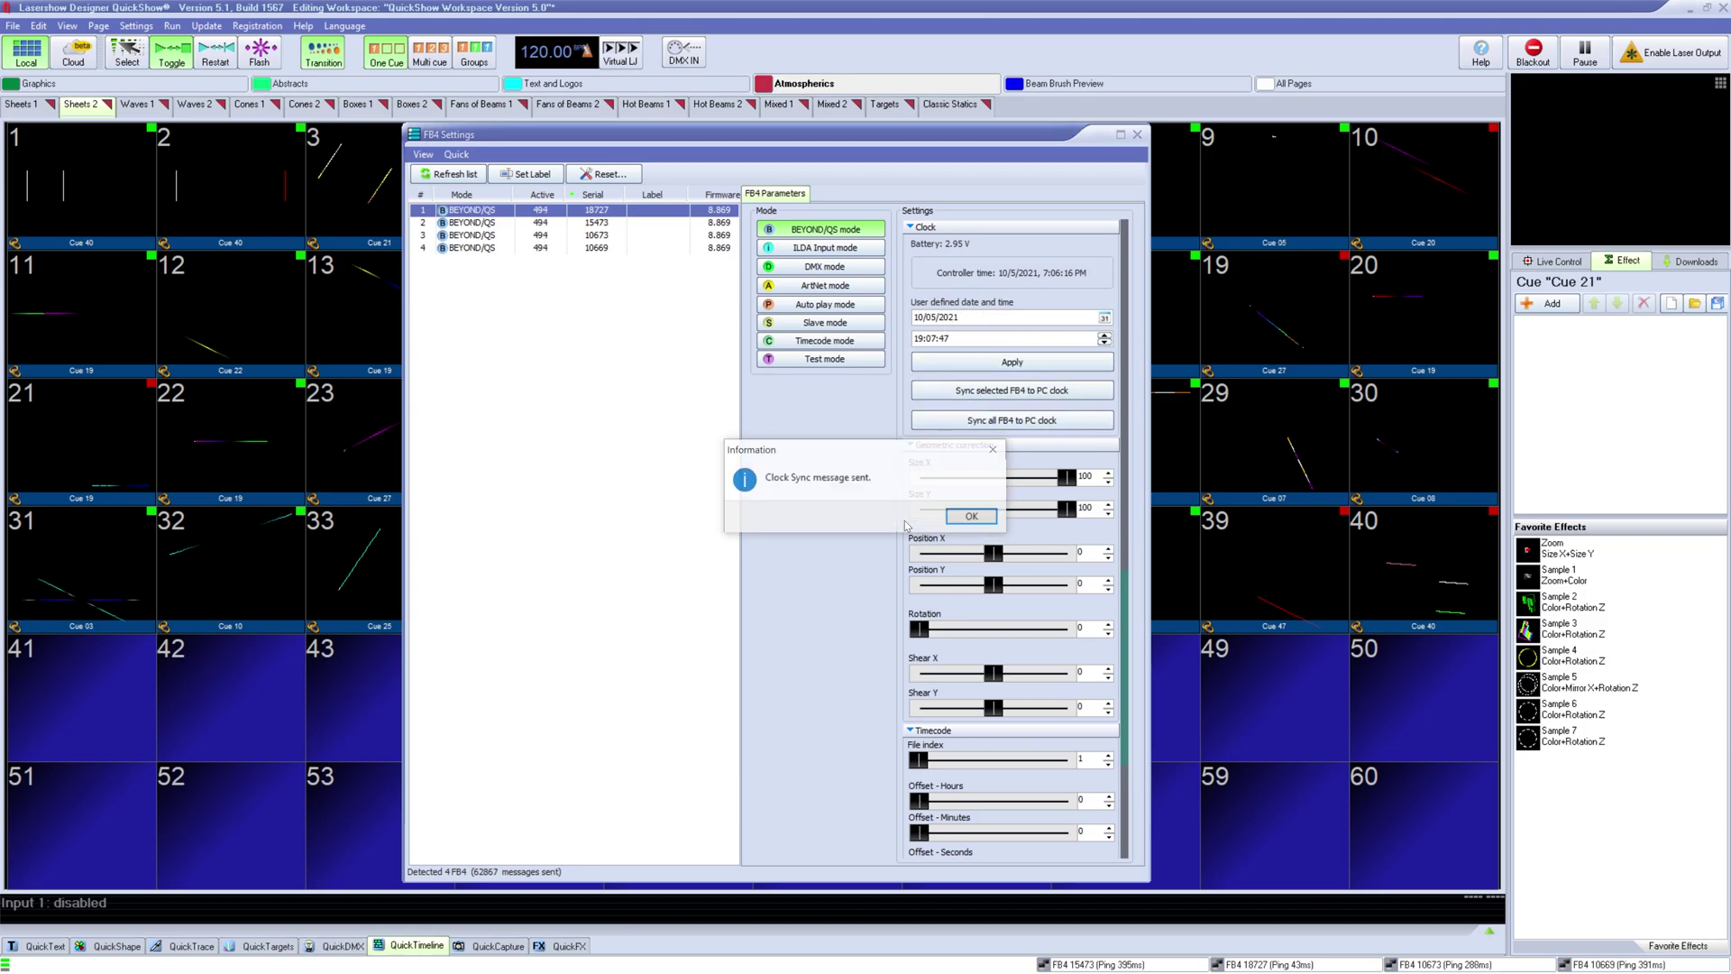
pyautogui.click(972, 517)
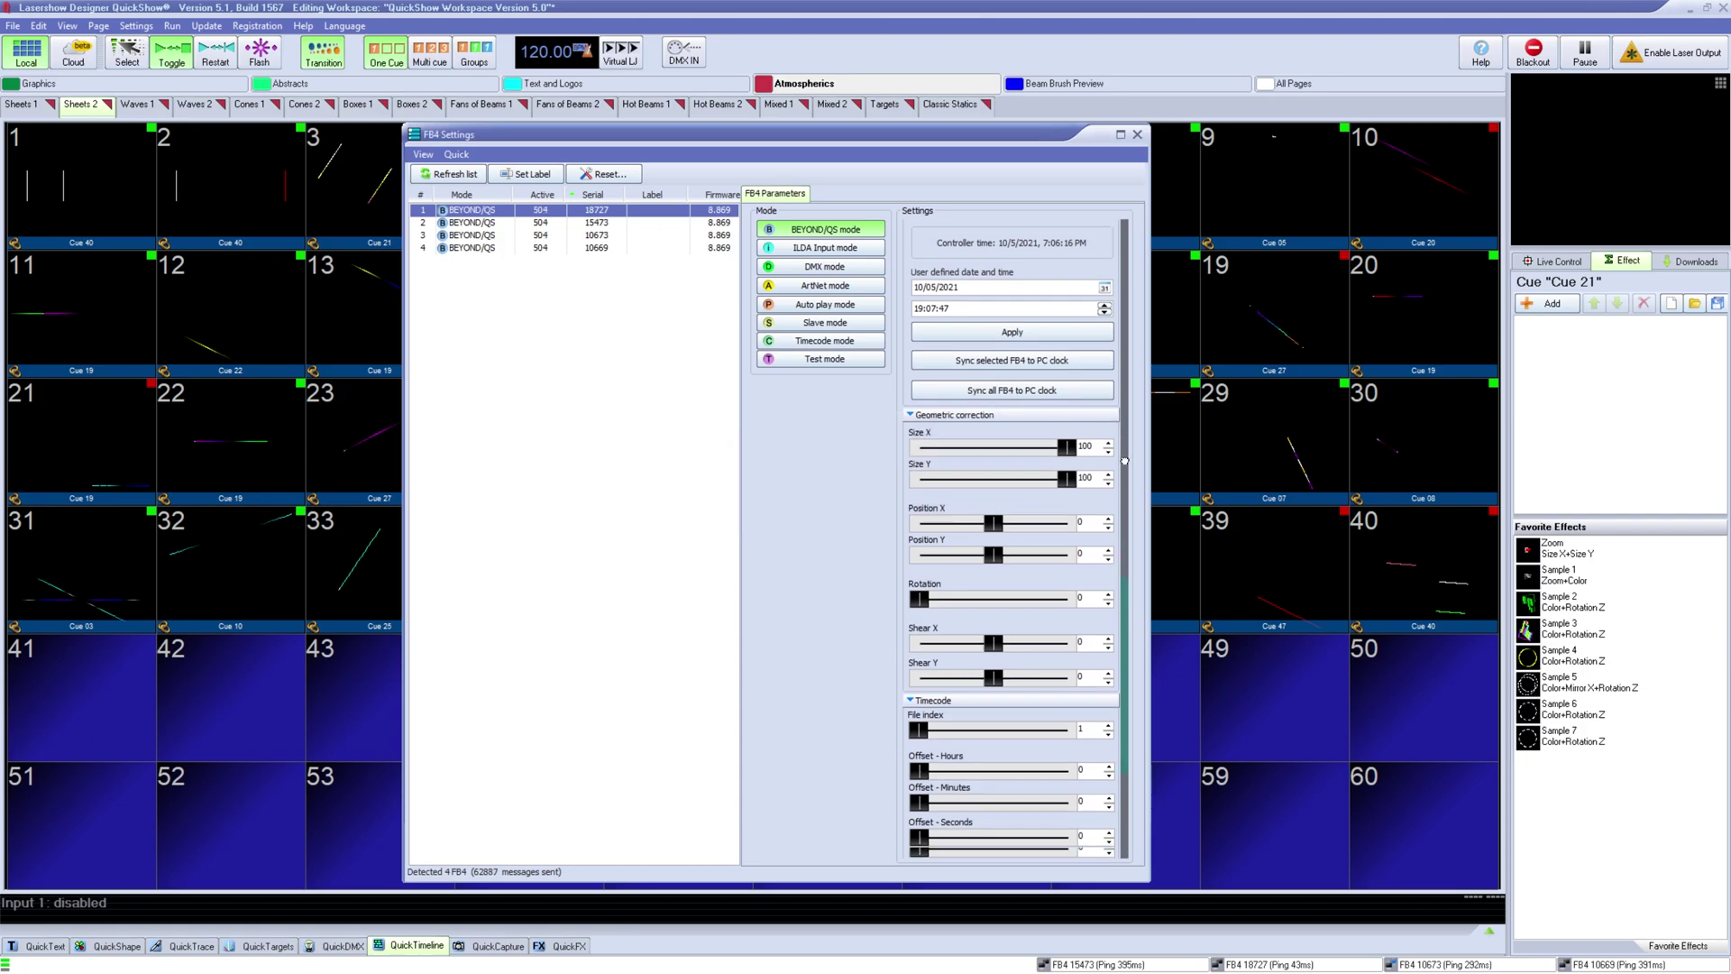
pyautogui.scroll(-5, 1014, 541)
pyautogui.scroll(-5, 1015, 542)
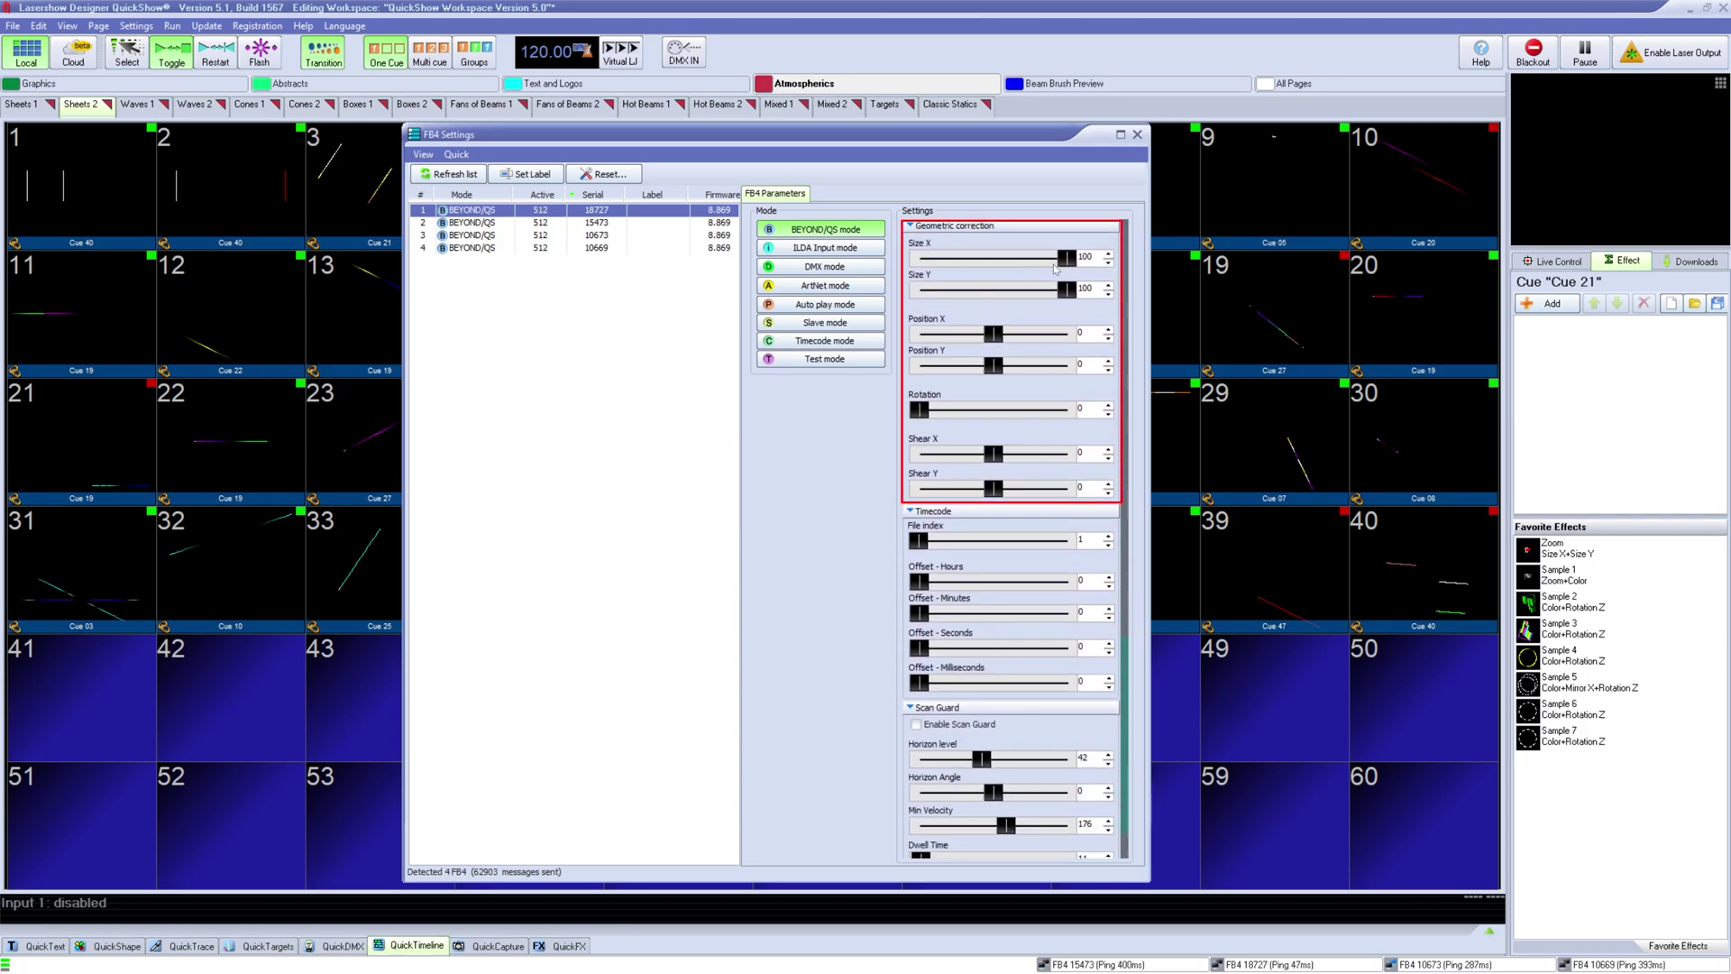
pyautogui.scroll(-1, 1028, 297)
pyautogui.moveTo(1067, 281)
pyautogui.mouseDown()
pyautogui.moveTo(914, 282)
pyautogui.moveTo(1069, 281)
pyautogui.mouseUp()
pyautogui.moveTo(994, 326)
pyautogui.mouseDown()
pyautogui.moveTo(1028, 326)
pyautogui.moveTo(995, 326)
pyautogui.mouseUp()
pyautogui.moveTo(995, 358)
pyautogui.mouseDown()
pyautogui.moveTo(1009, 358)
pyautogui.moveTo(994, 357)
pyautogui.mouseUp()
pyautogui.moveTo(919, 402)
pyautogui.mouseDown()
pyautogui.moveTo(1001, 401)
pyautogui.moveTo(917, 402)
pyautogui.mouseUp()
pyautogui.moveTo(994, 446)
pyautogui.mouseDown()
pyautogui.moveTo(955, 444)
pyautogui.moveTo(1027, 445)
pyautogui.moveTo(955, 479)
pyautogui.mouseUp()
pyautogui.moveTo(955, 479)
pyautogui.mouseDown()
pyautogui.moveTo(1032, 479)
pyautogui.moveTo(994, 479)
pyautogui.mouseUp()
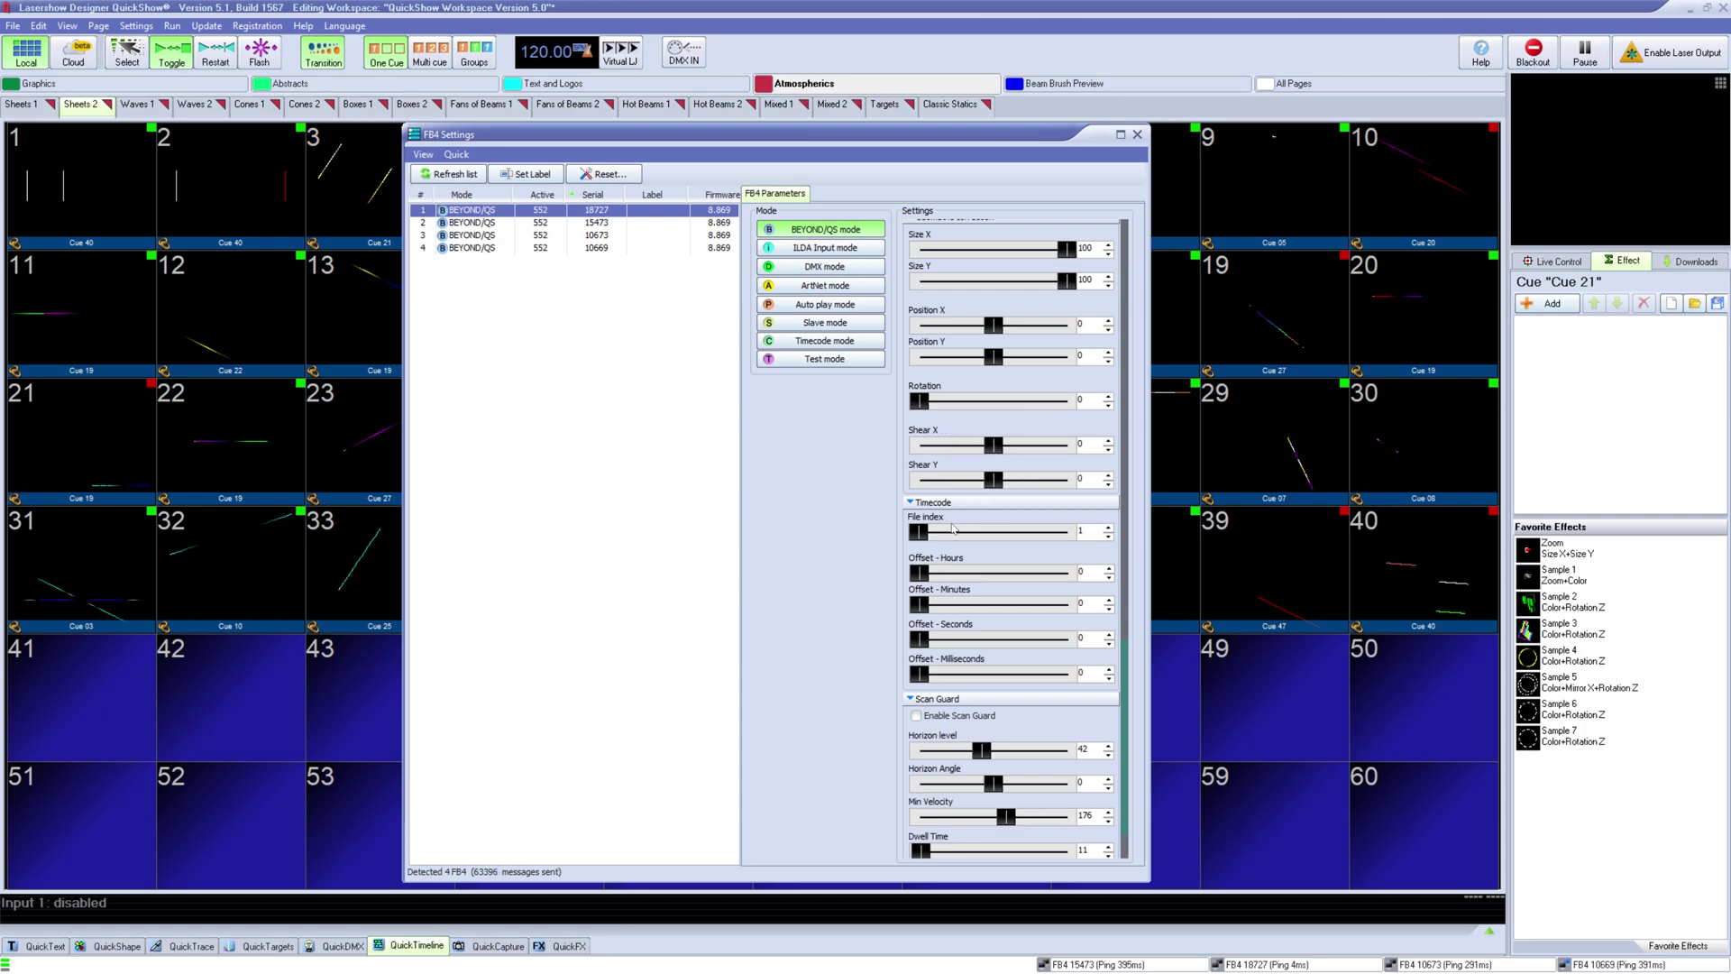
pyautogui.moveTo(923, 530)
pyautogui.mouseDown()
pyautogui.moveTo(1032, 531)
pyautogui.moveTo(920, 530)
pyautogui.moveTo(1029, 605)
pyautogui.moveTo(920, 573)
pyautogui.mouseUp()
pyautogui.moveTo(1030, 605)
pyautogui.mouseDown()
pyautogui.moveTo(919, 605)
pyautogui.moveTo(995, 640)
pyautogui.moveTo(920, 640)
pyautogui.moveTo(950, 673)
pyautogui.moveTo(920, 674)
pyautogui.mouseUp()
pyautogui.scroll(-2, 1104, 635)
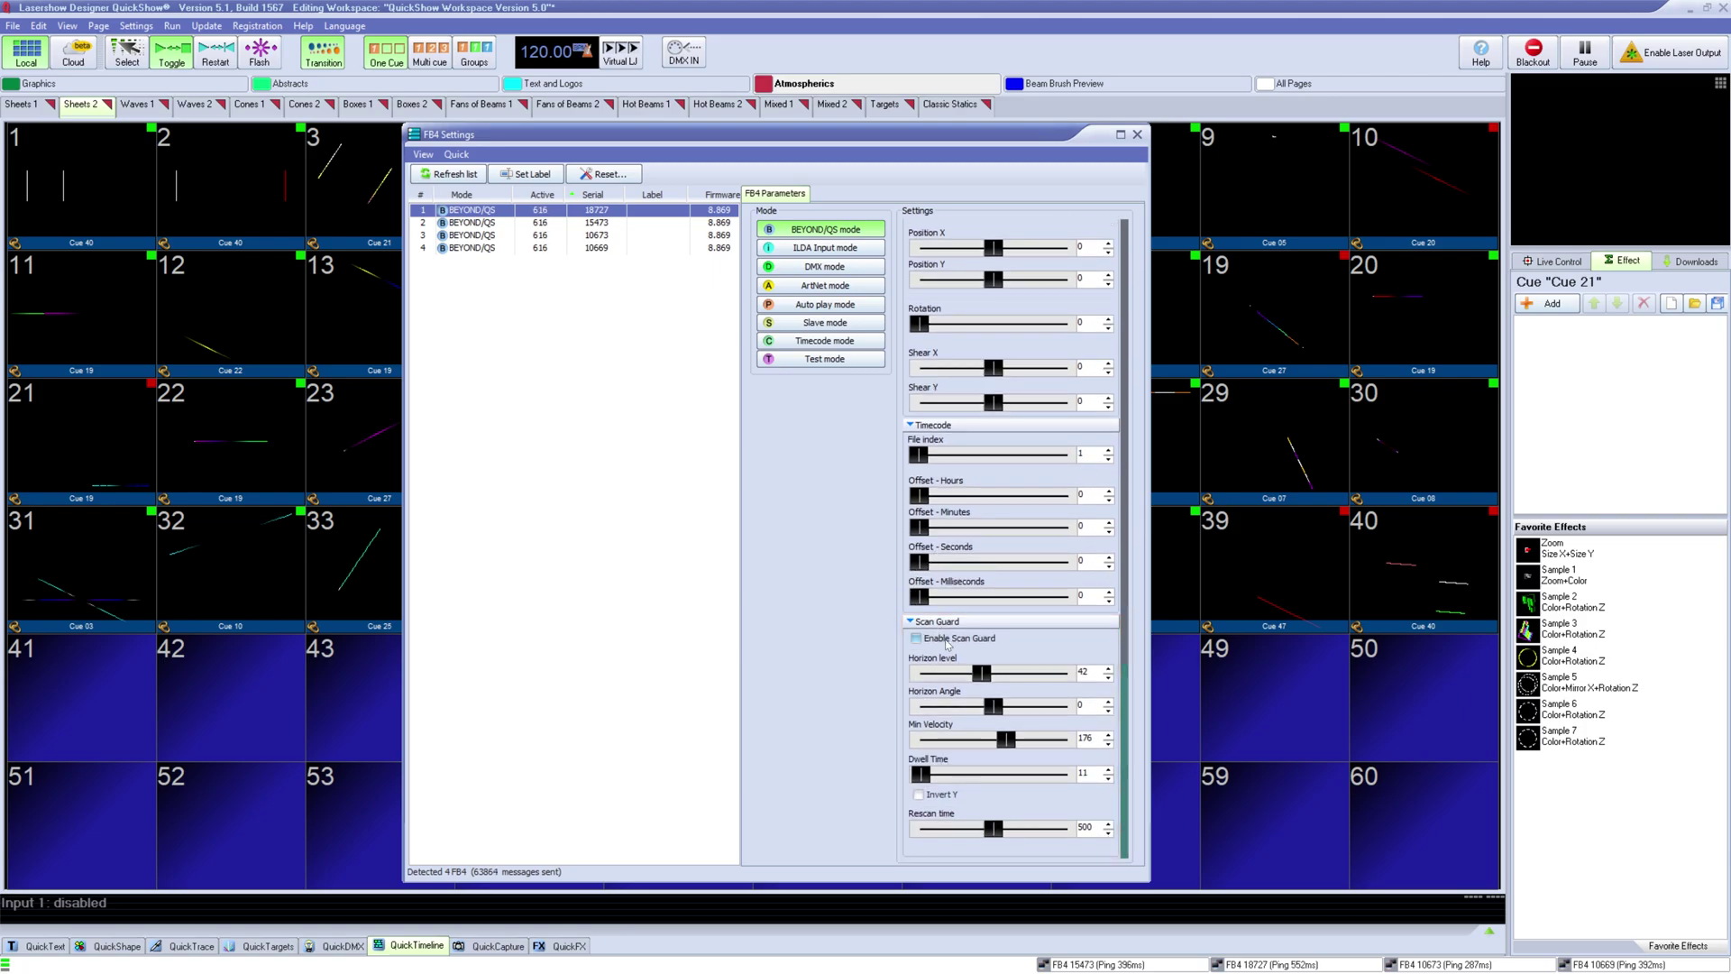
# Enable Scan Guard, raise the horizon level to 54 and tilt the horizon angle to -7
pyautogui.click(917, 638)
pyautogui.moveTo(981, 673); pyautogui.dragTo(995, 672)
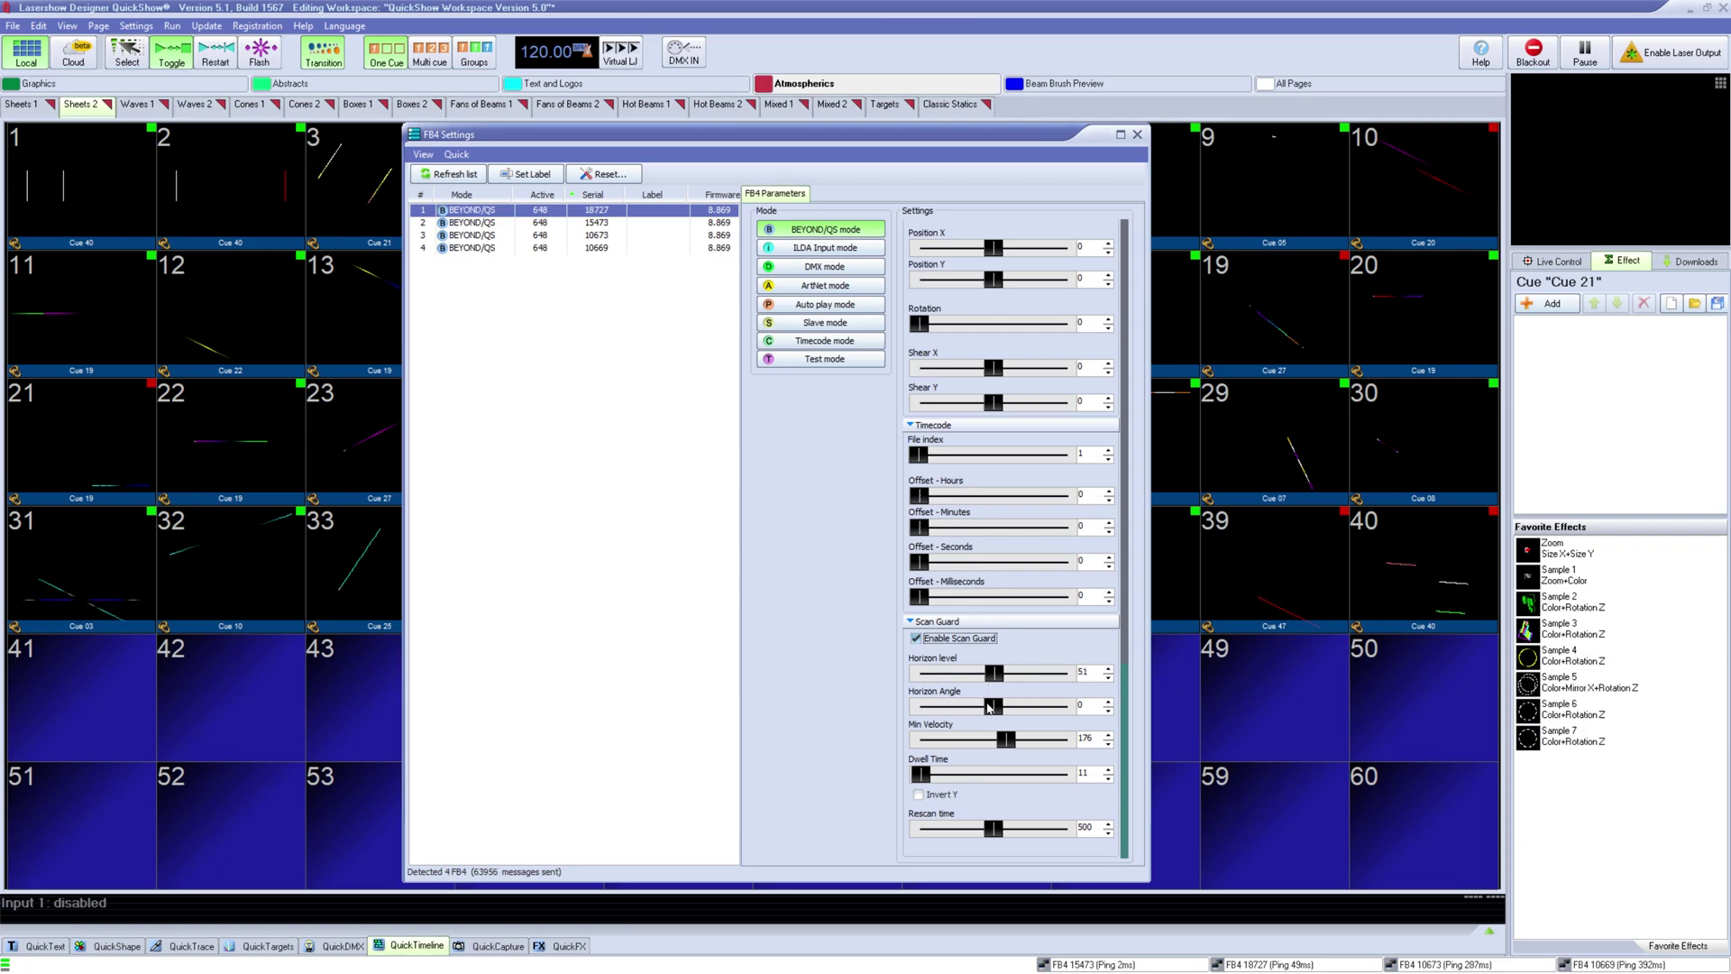
pyautogui.moveTo(993, 707)
pyautogui.mouseDown()
pyautogui.moveTo(1010, 740)
pyautogui.moveTo(961, 739)
pyautogui.moveTo(930, 774)
pyautogui.mouseUp()
# Raise the dwell time to 155, try Invert Y and adjust the rescan time to 395
pyautogui.moveTo(925, 774); pyautogui.dragTo(944, 773)
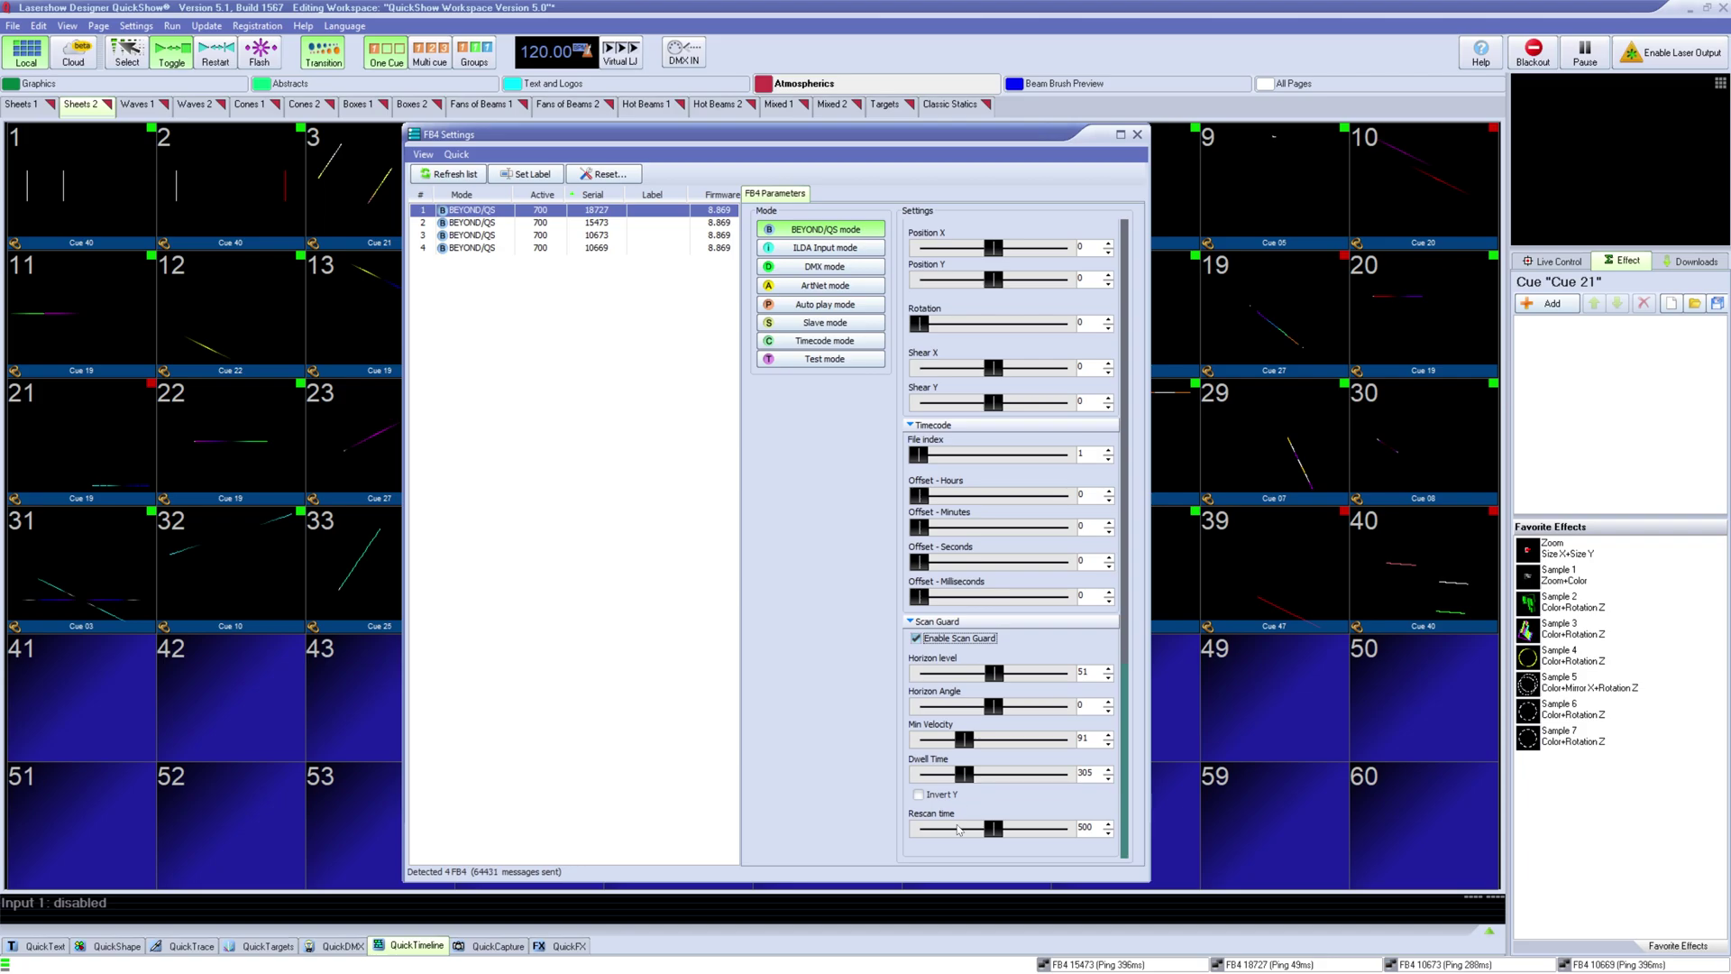
pyautogui.click(956, 797)
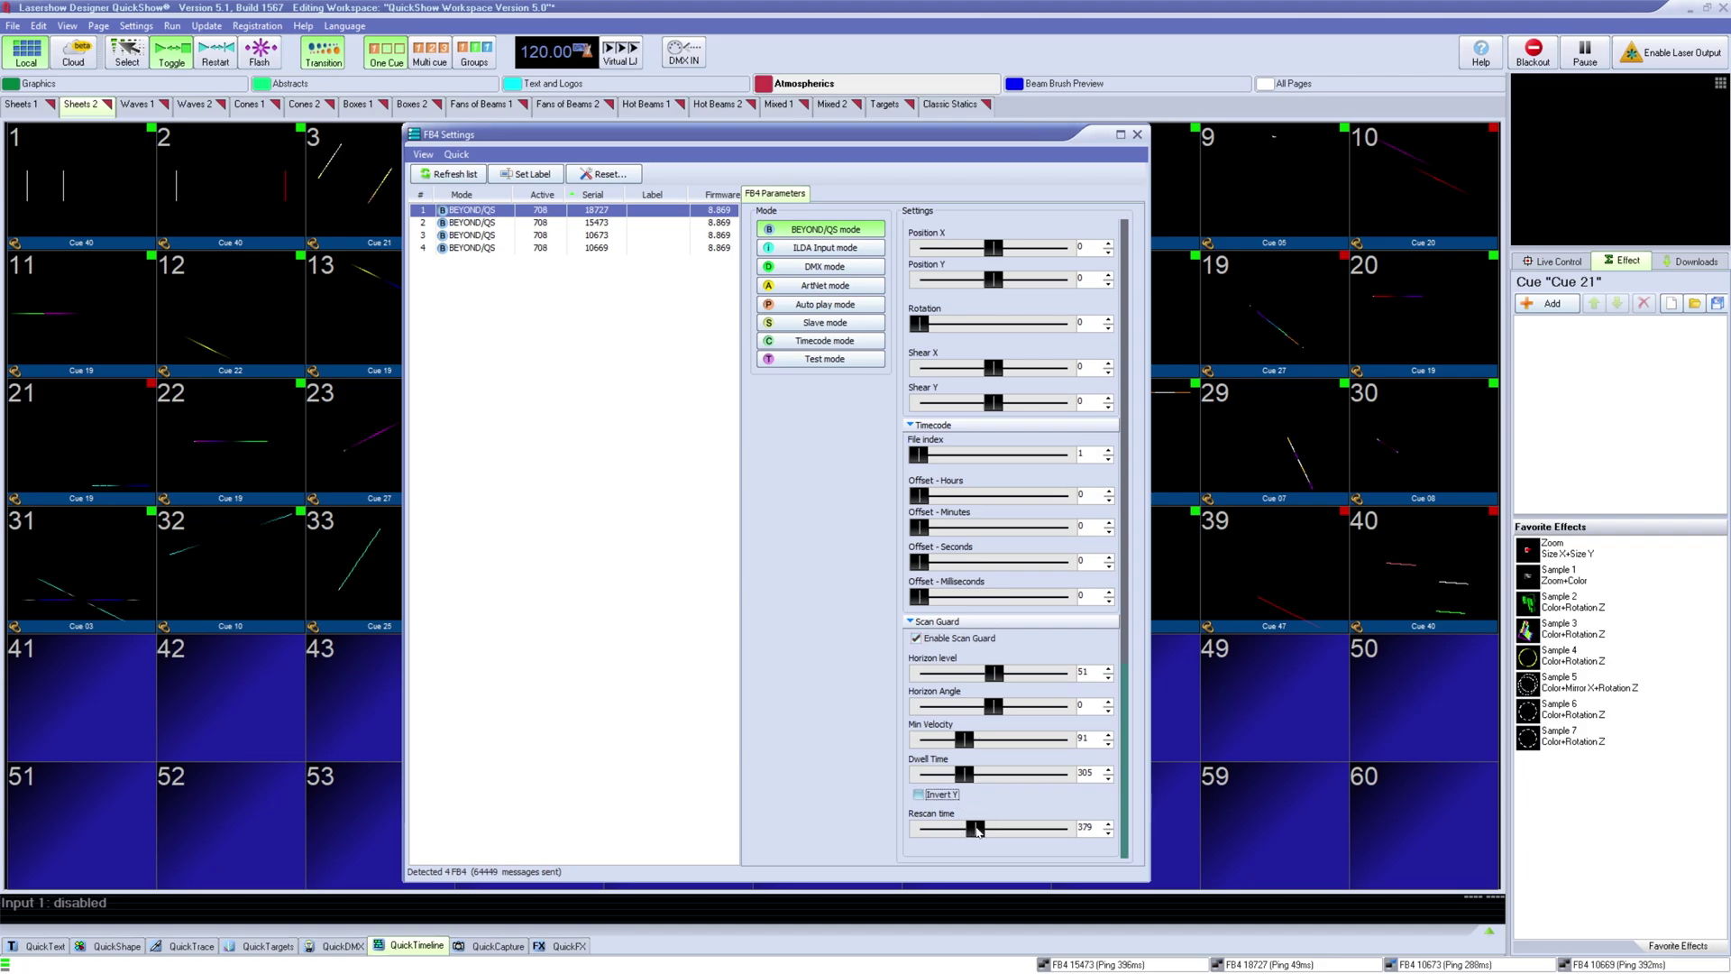
pyautogui.moveTo(977, 830); pyautogui.dragTo(984, 830)
# Select all four FB4 units, switch them to ArtNet mode and back to BEYOND/QS mode
pyautogui.keyDown('shift'); pyautogui.click(474, 248); pyautogui.keyUp('shift')
pyautogui.click(822, 285)
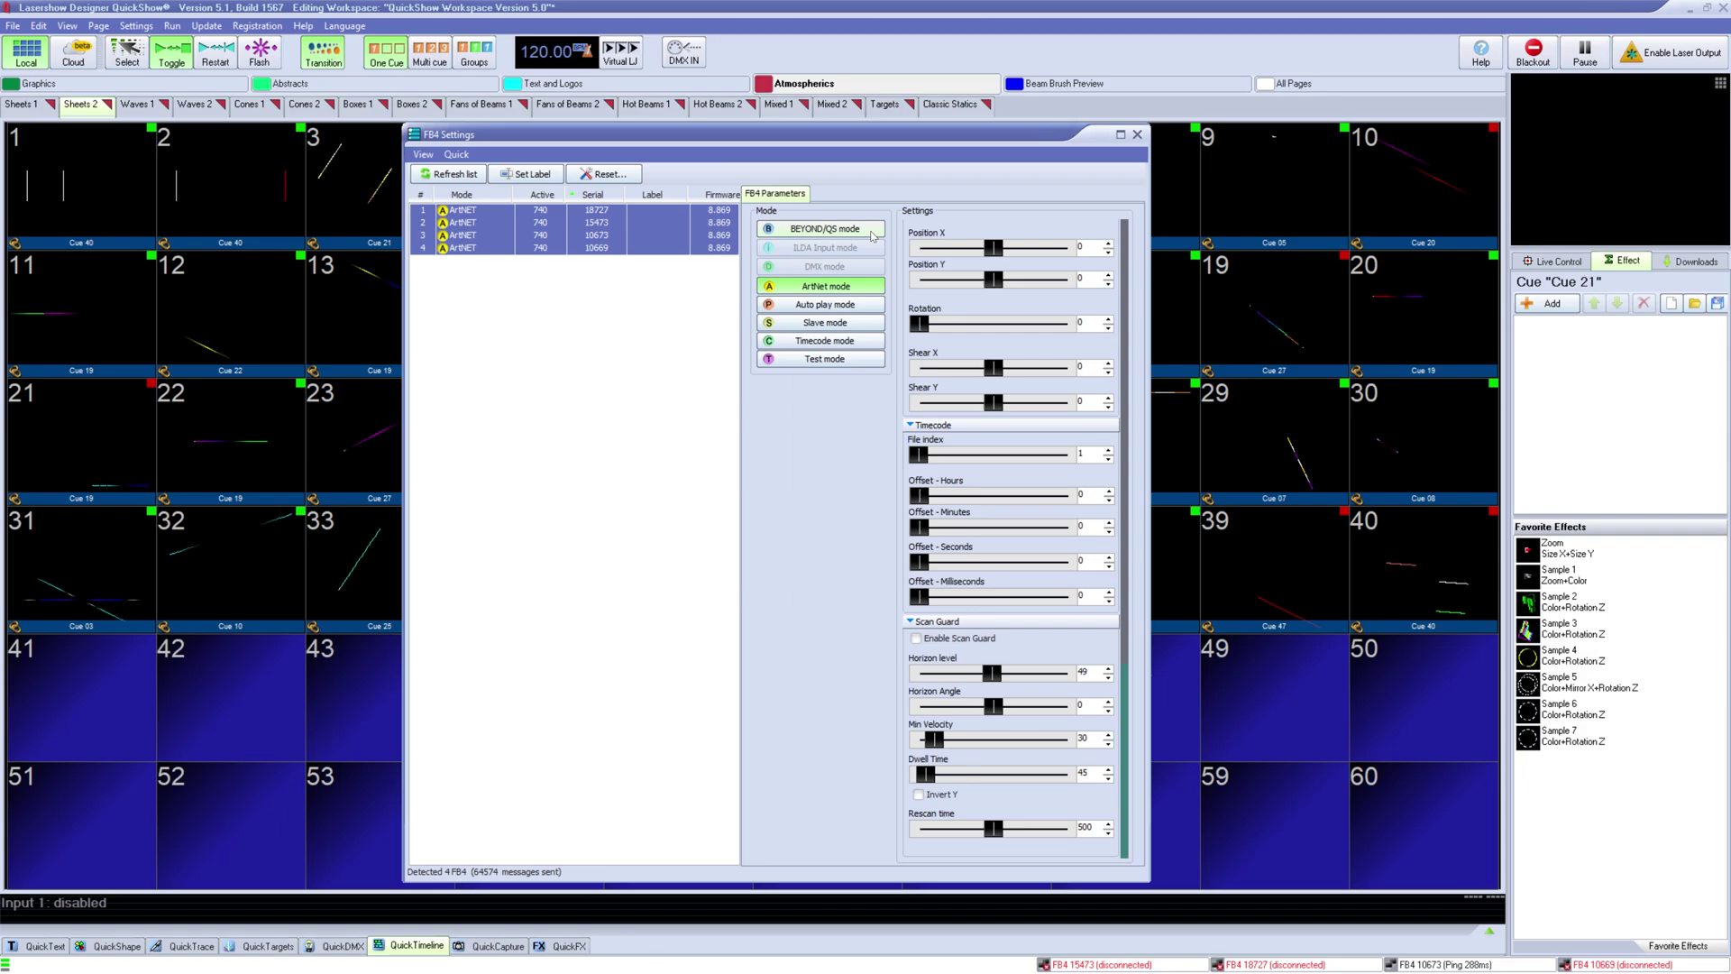
pyautogui.click(870, 229)
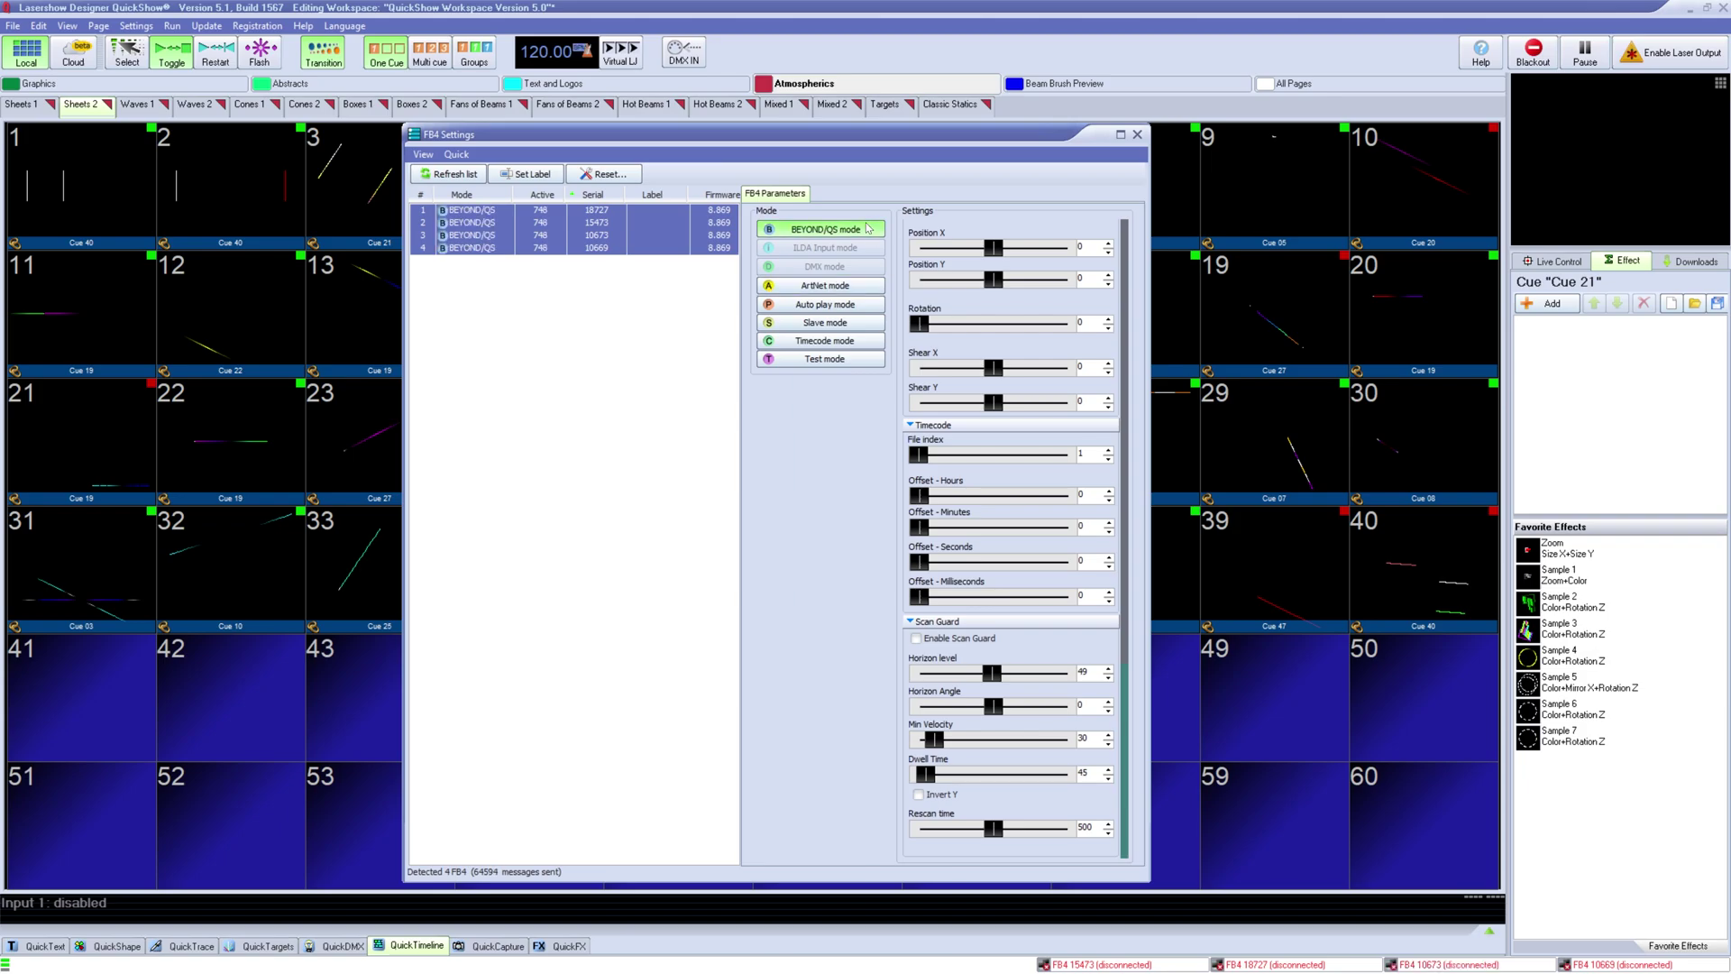